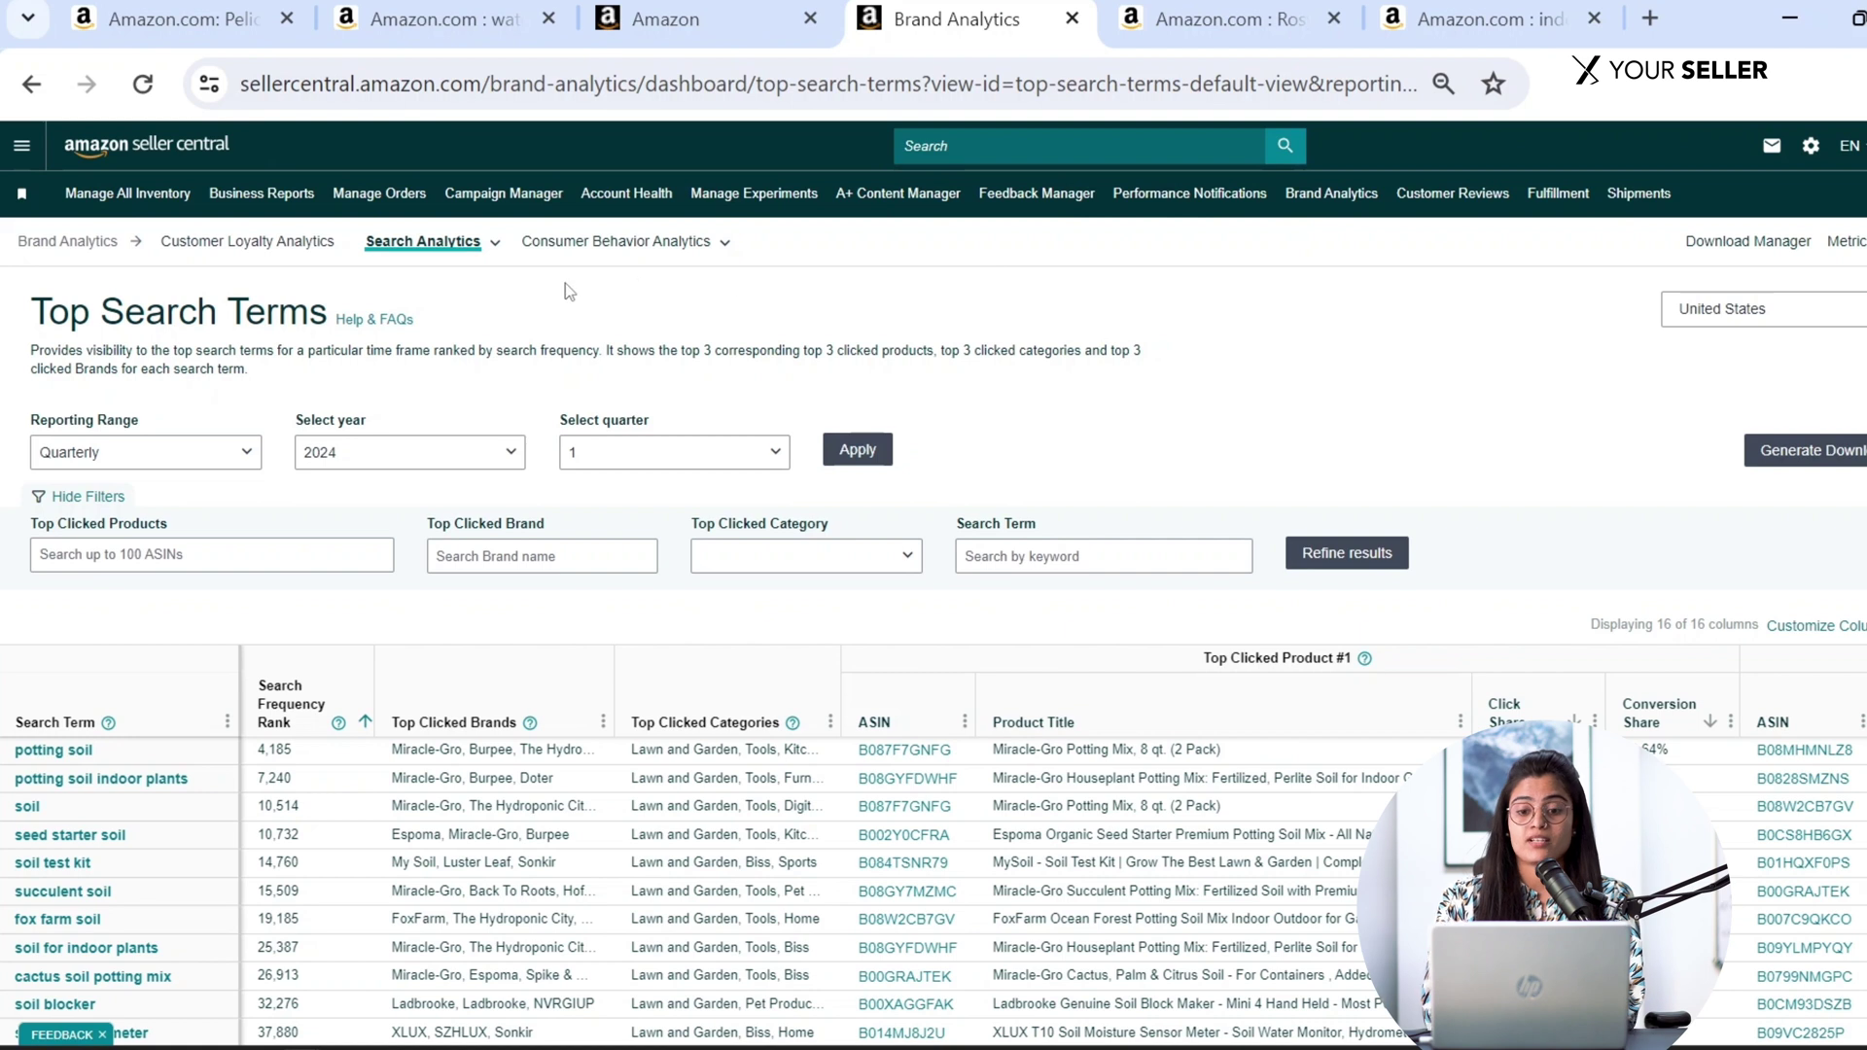
click(19, 150)
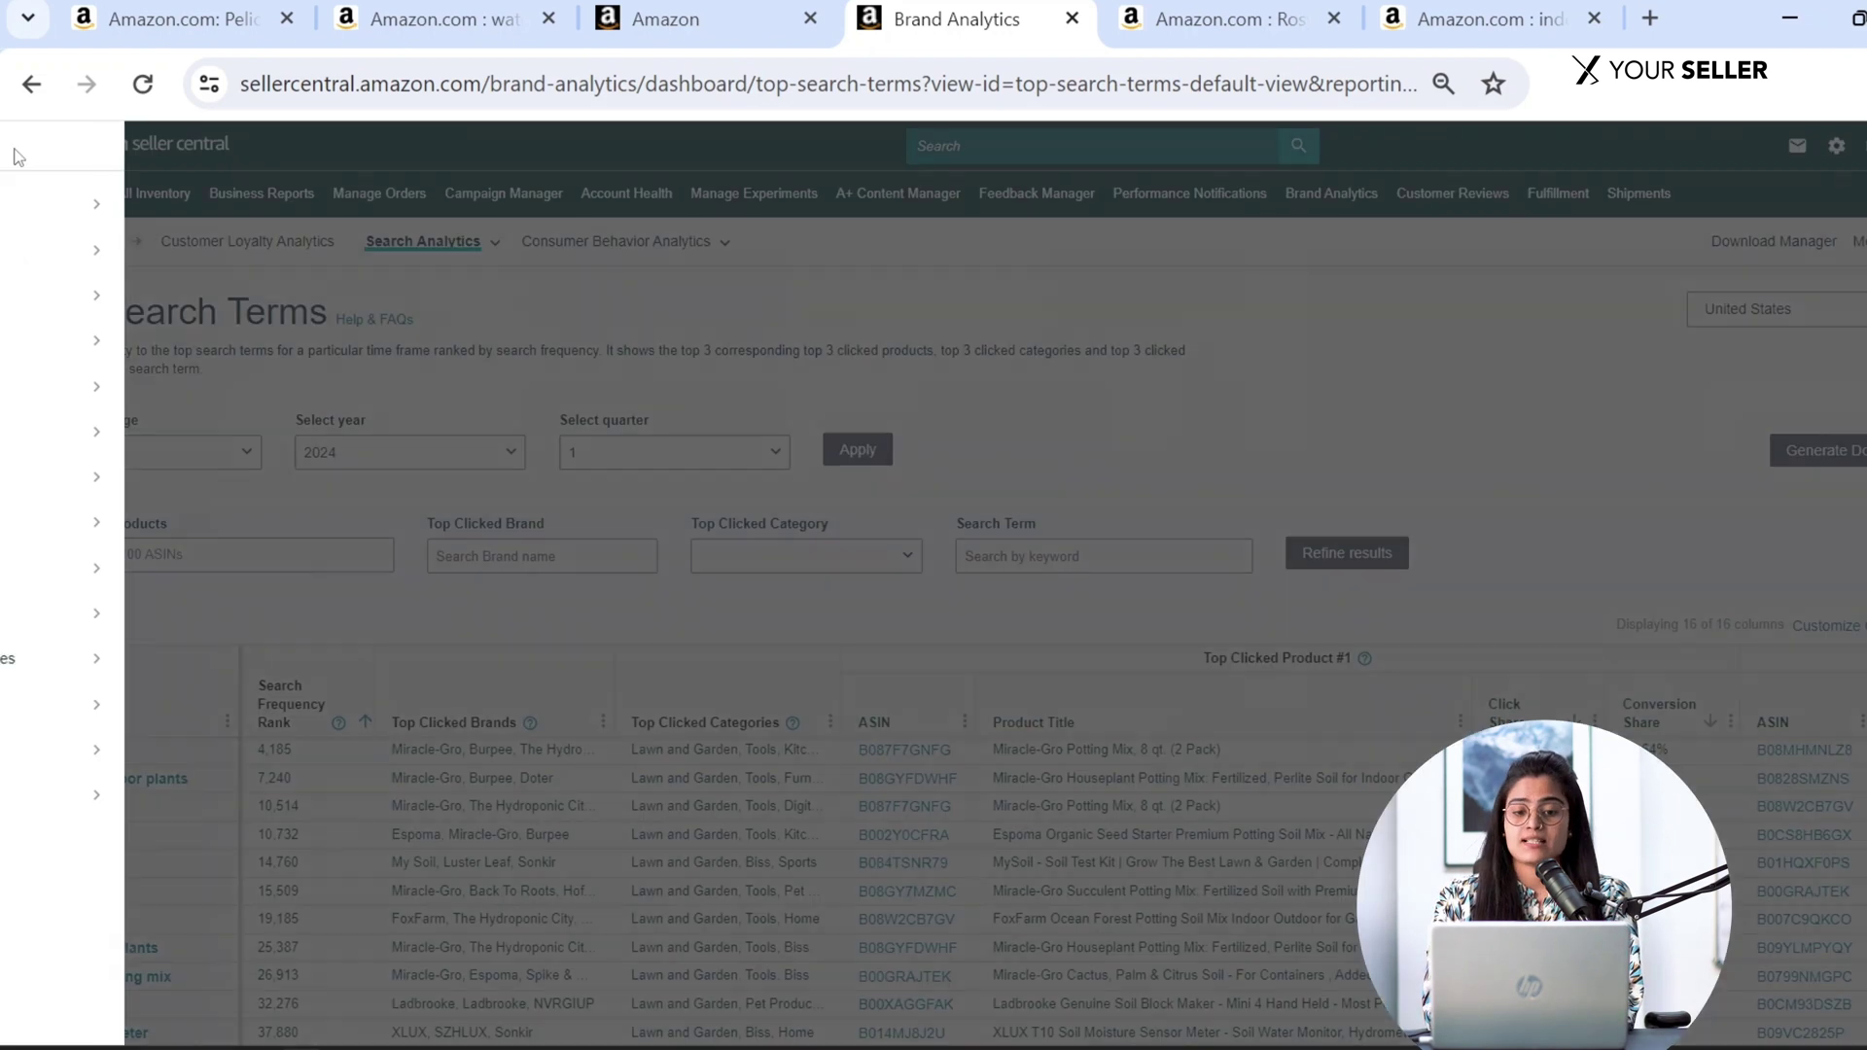
mouse_move(88, 765)
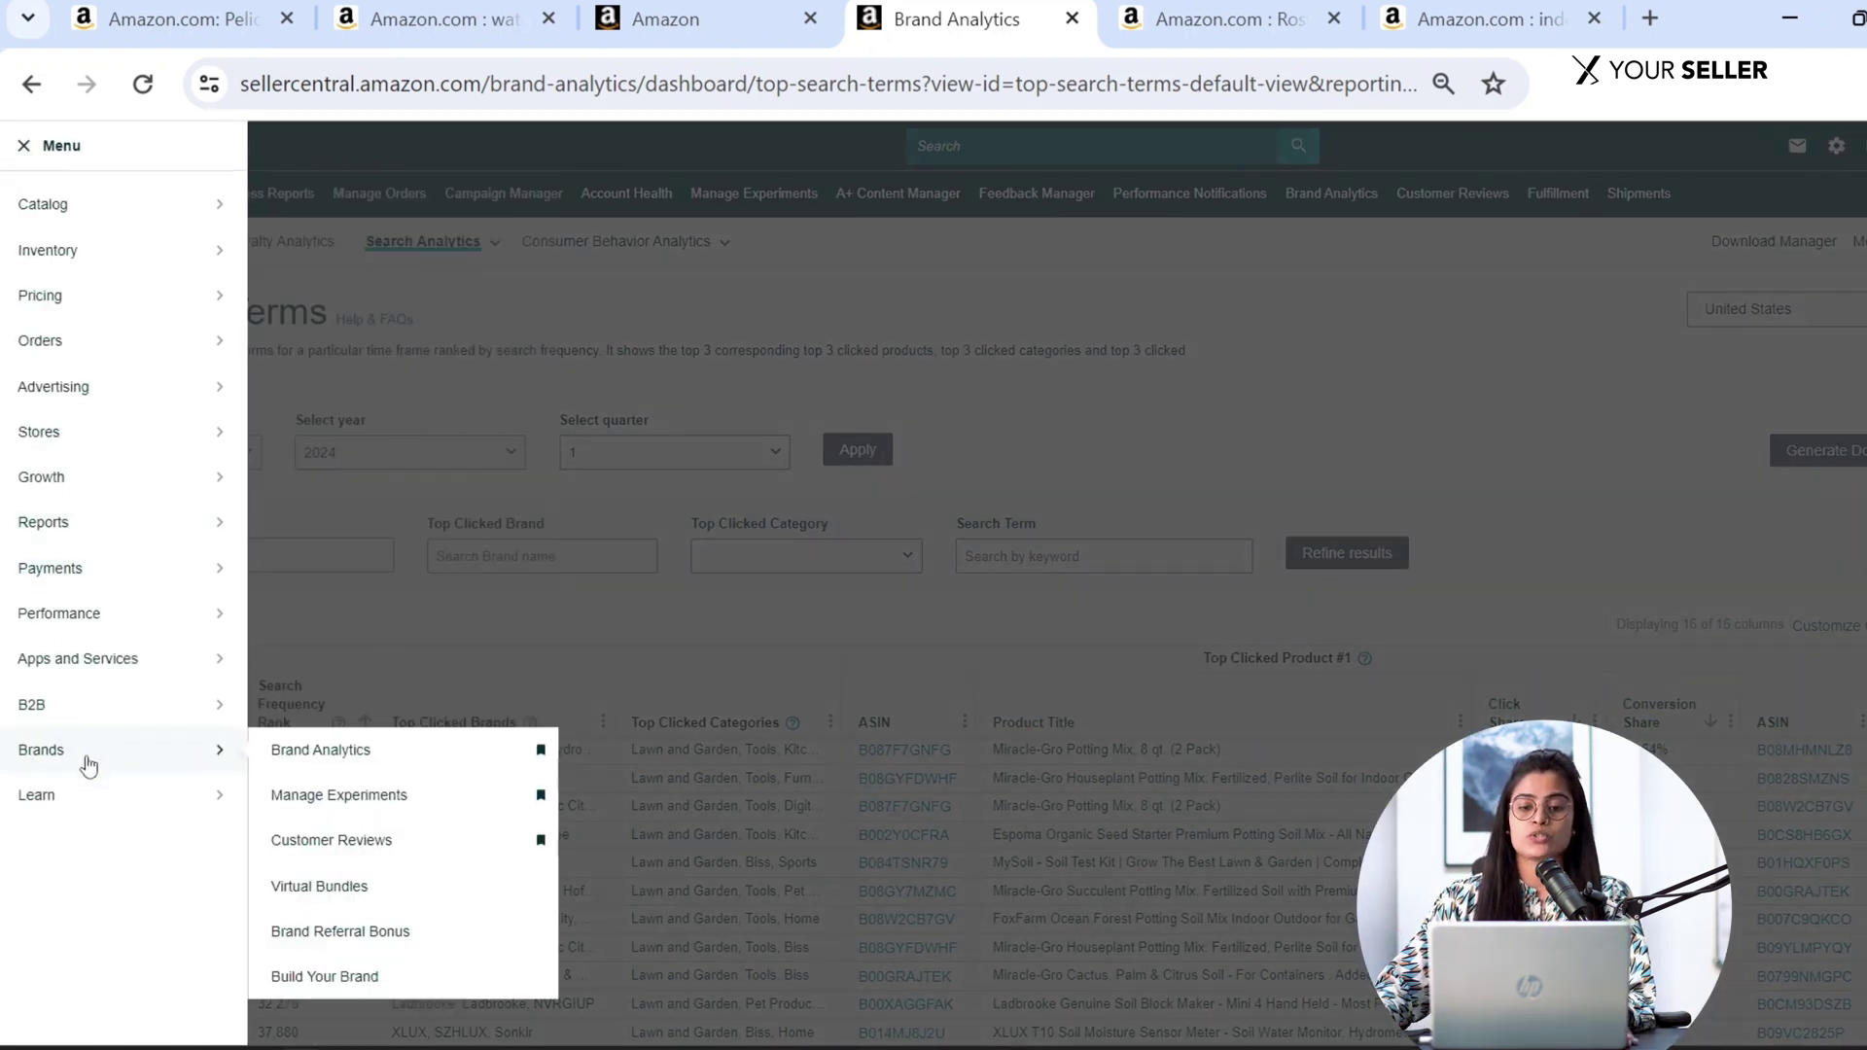
click(337, 771)
mouse_move(483, 256)
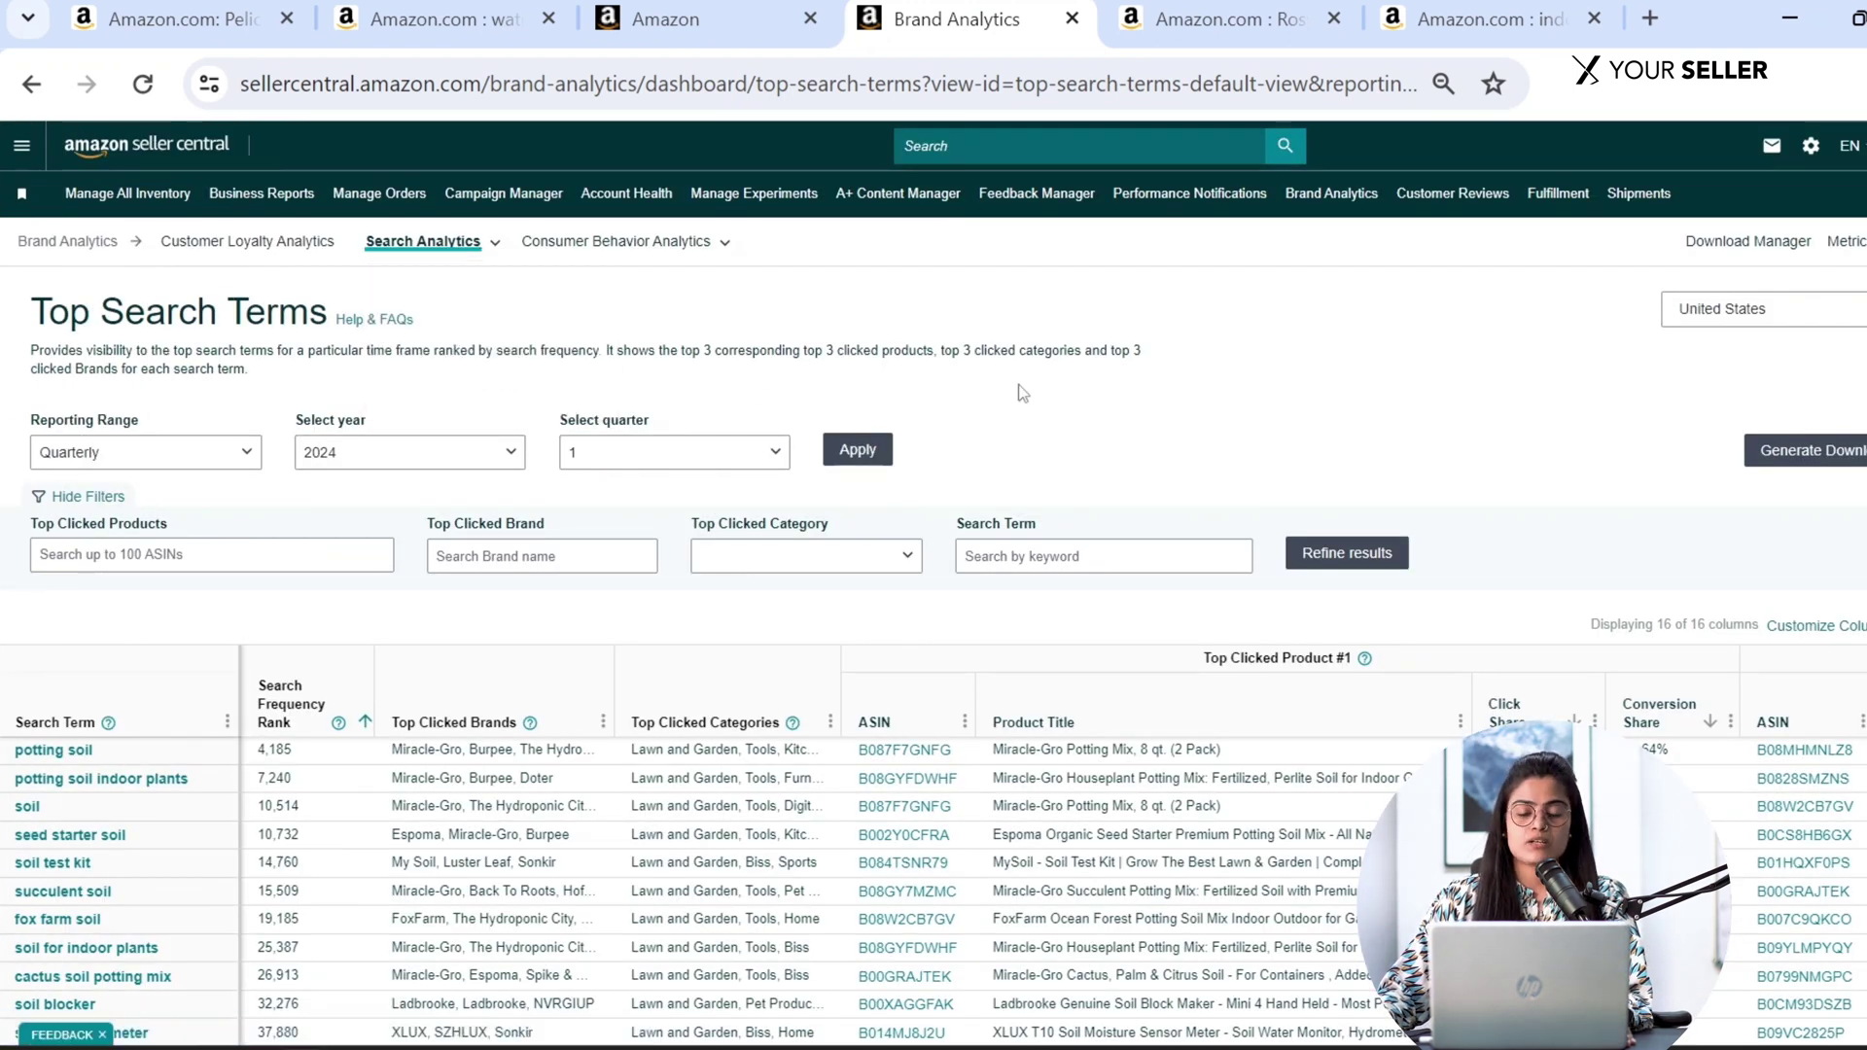
scroll(1369, 407, down, 5)
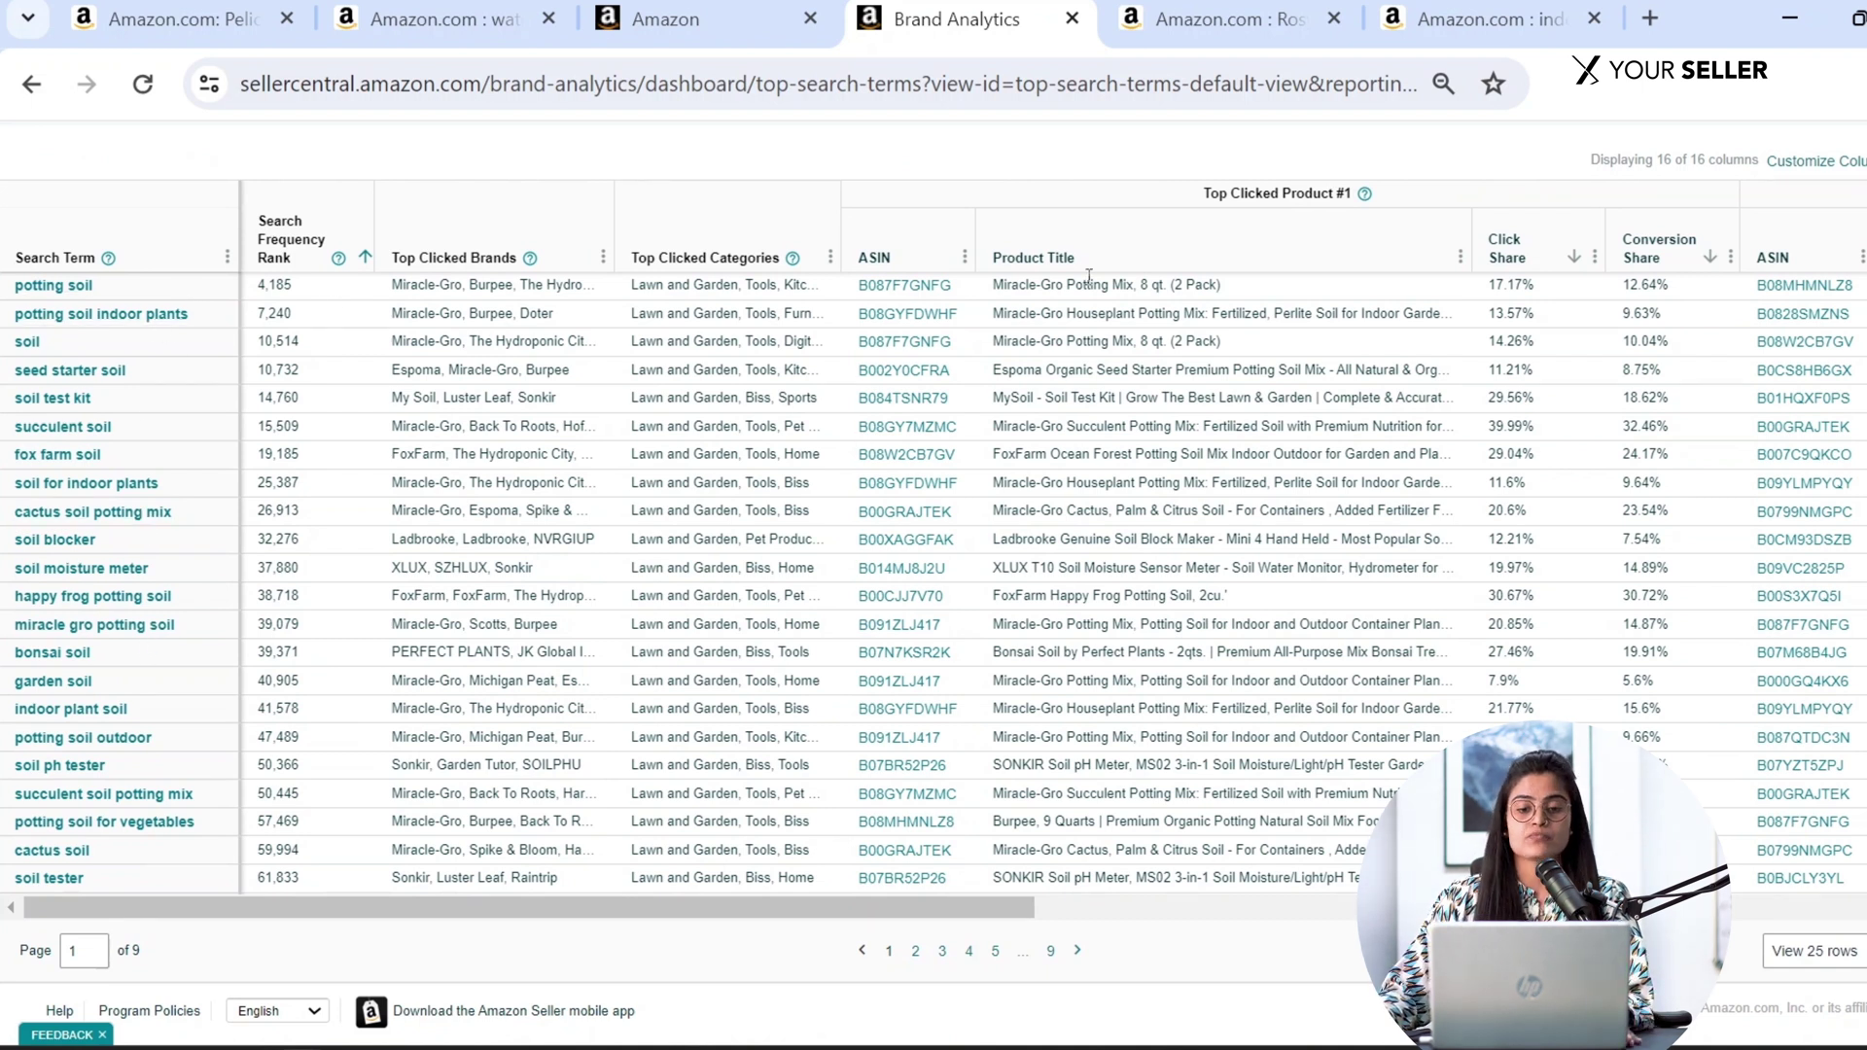
scroll(1089, 275, up, 5)
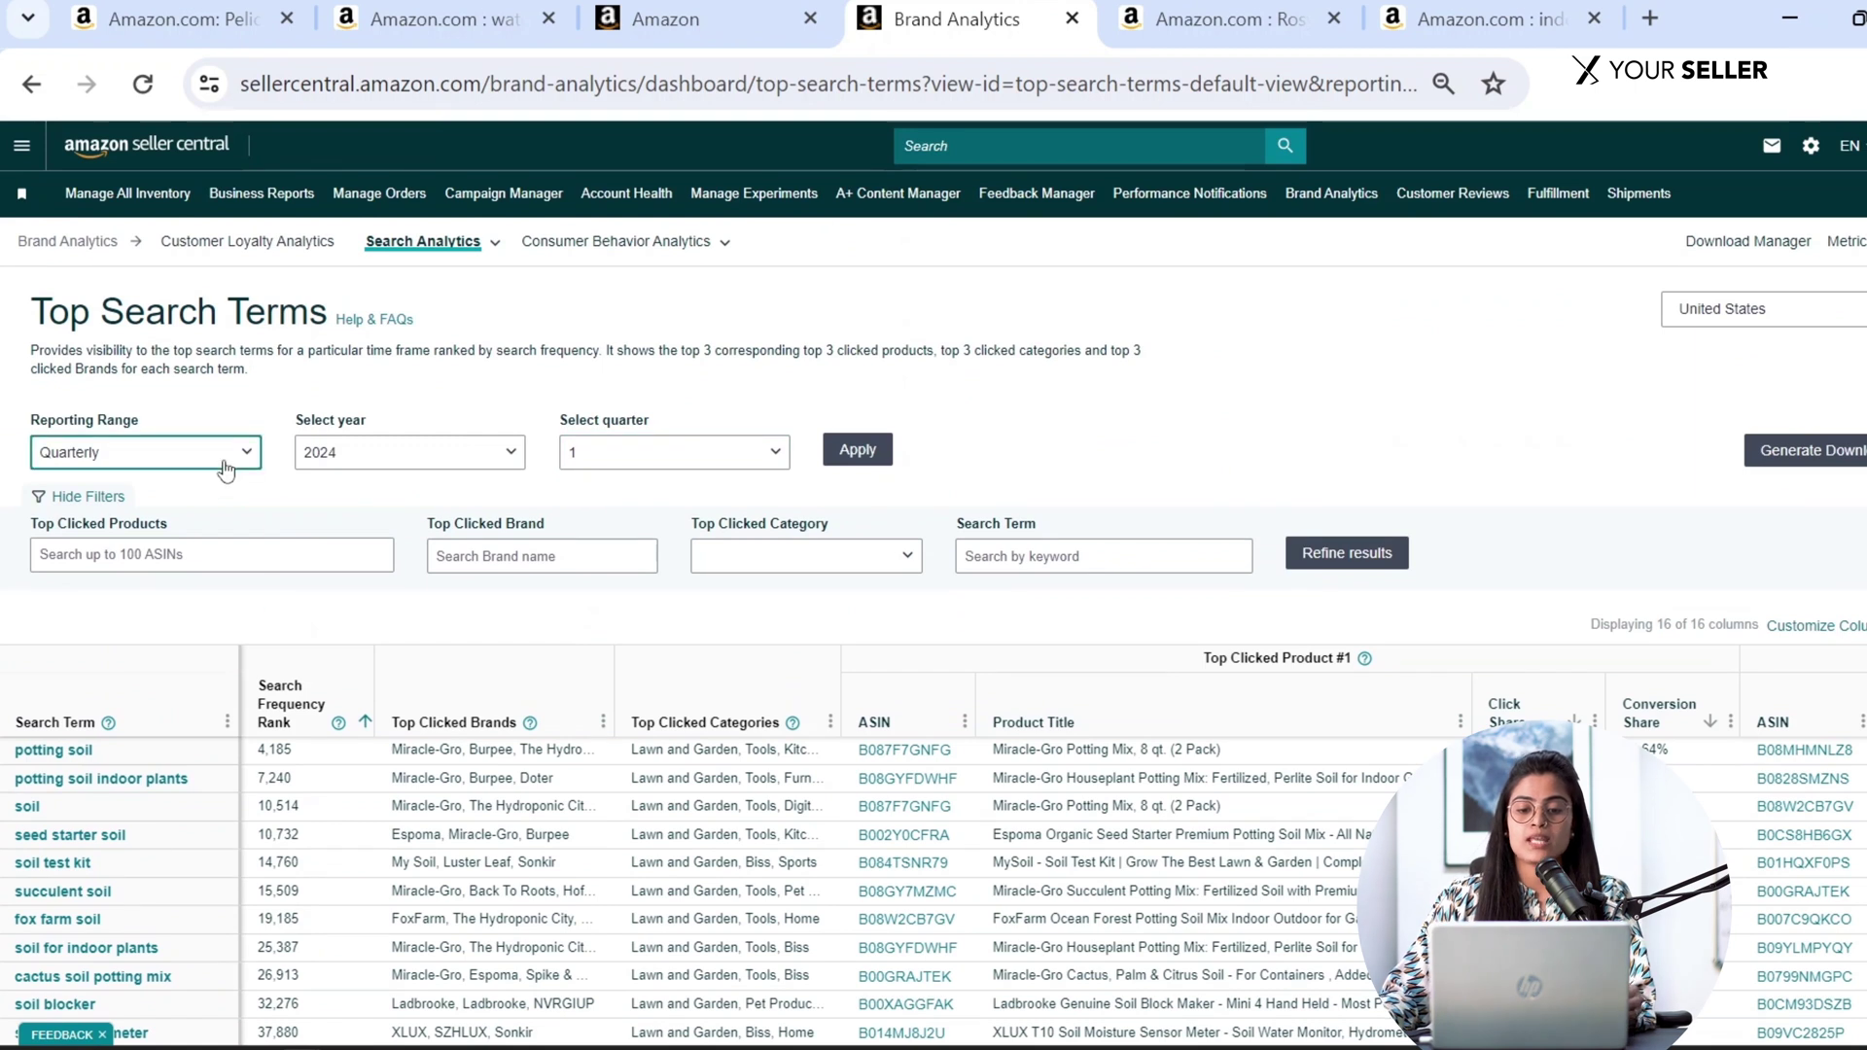
click(225, 468)
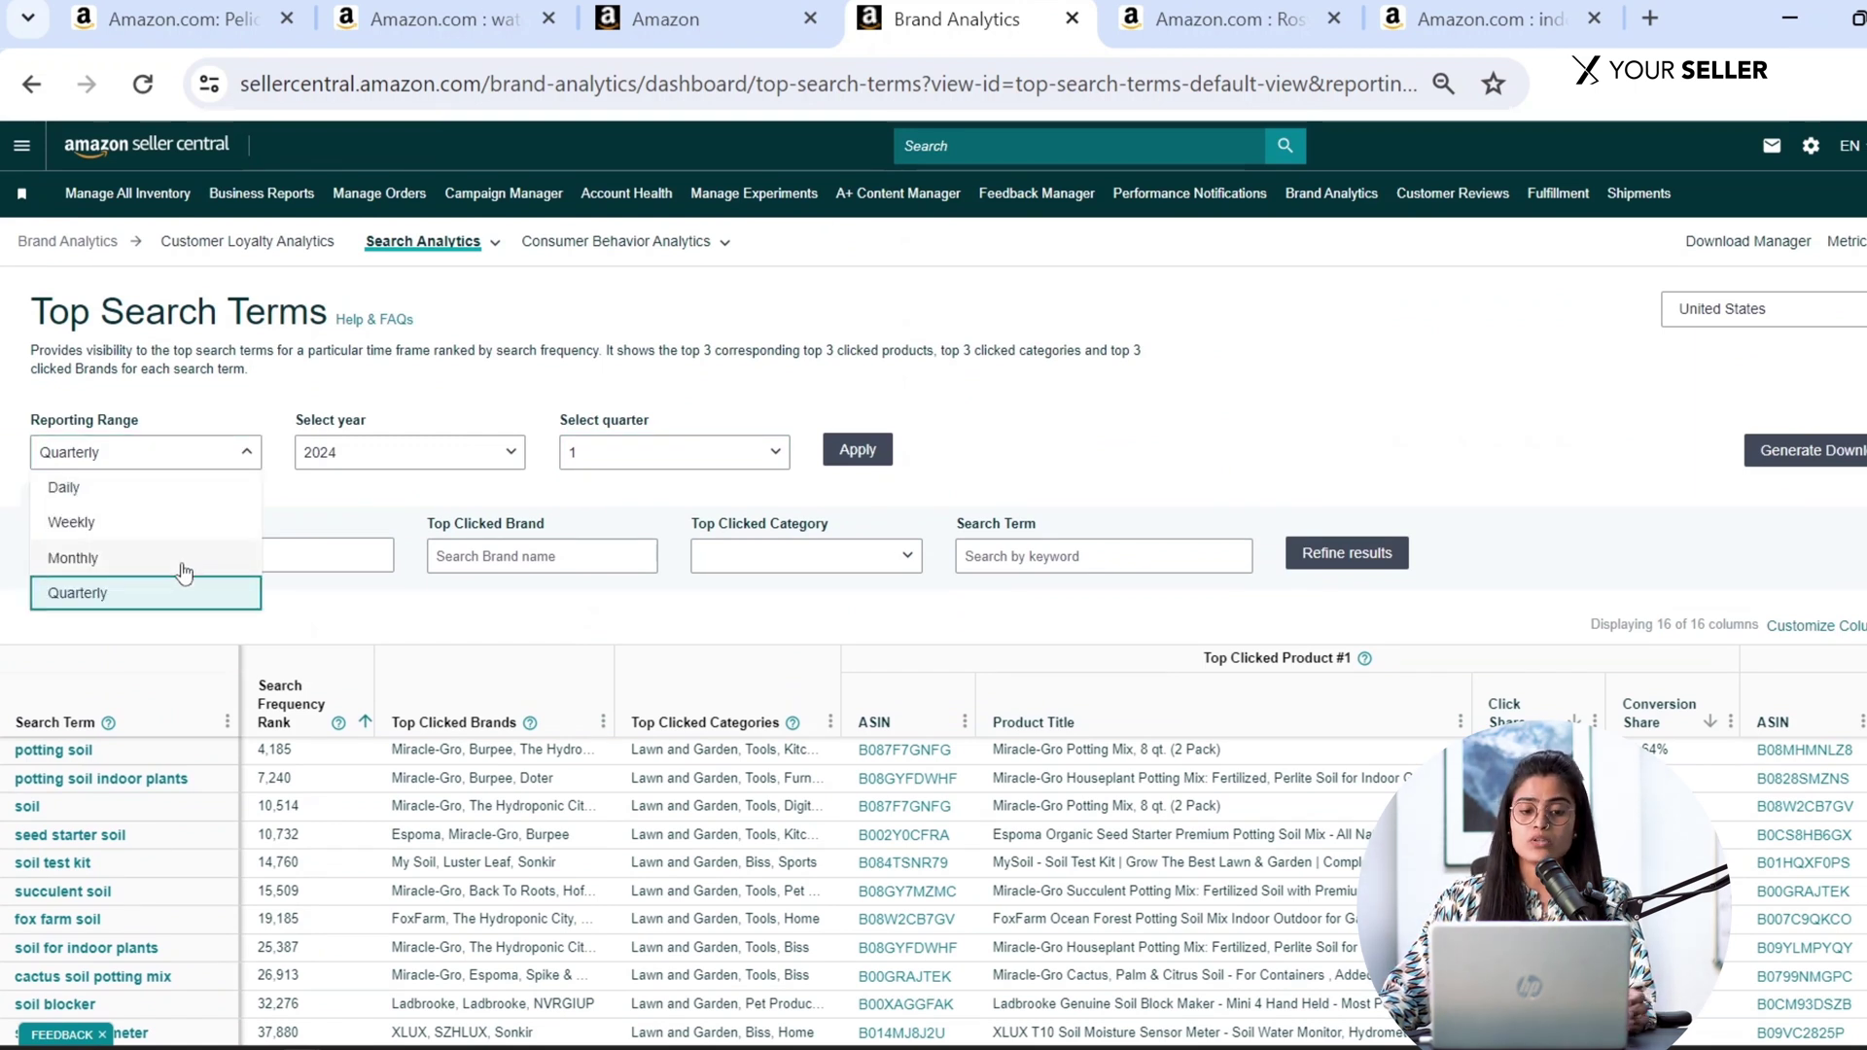
click(1021, 464)
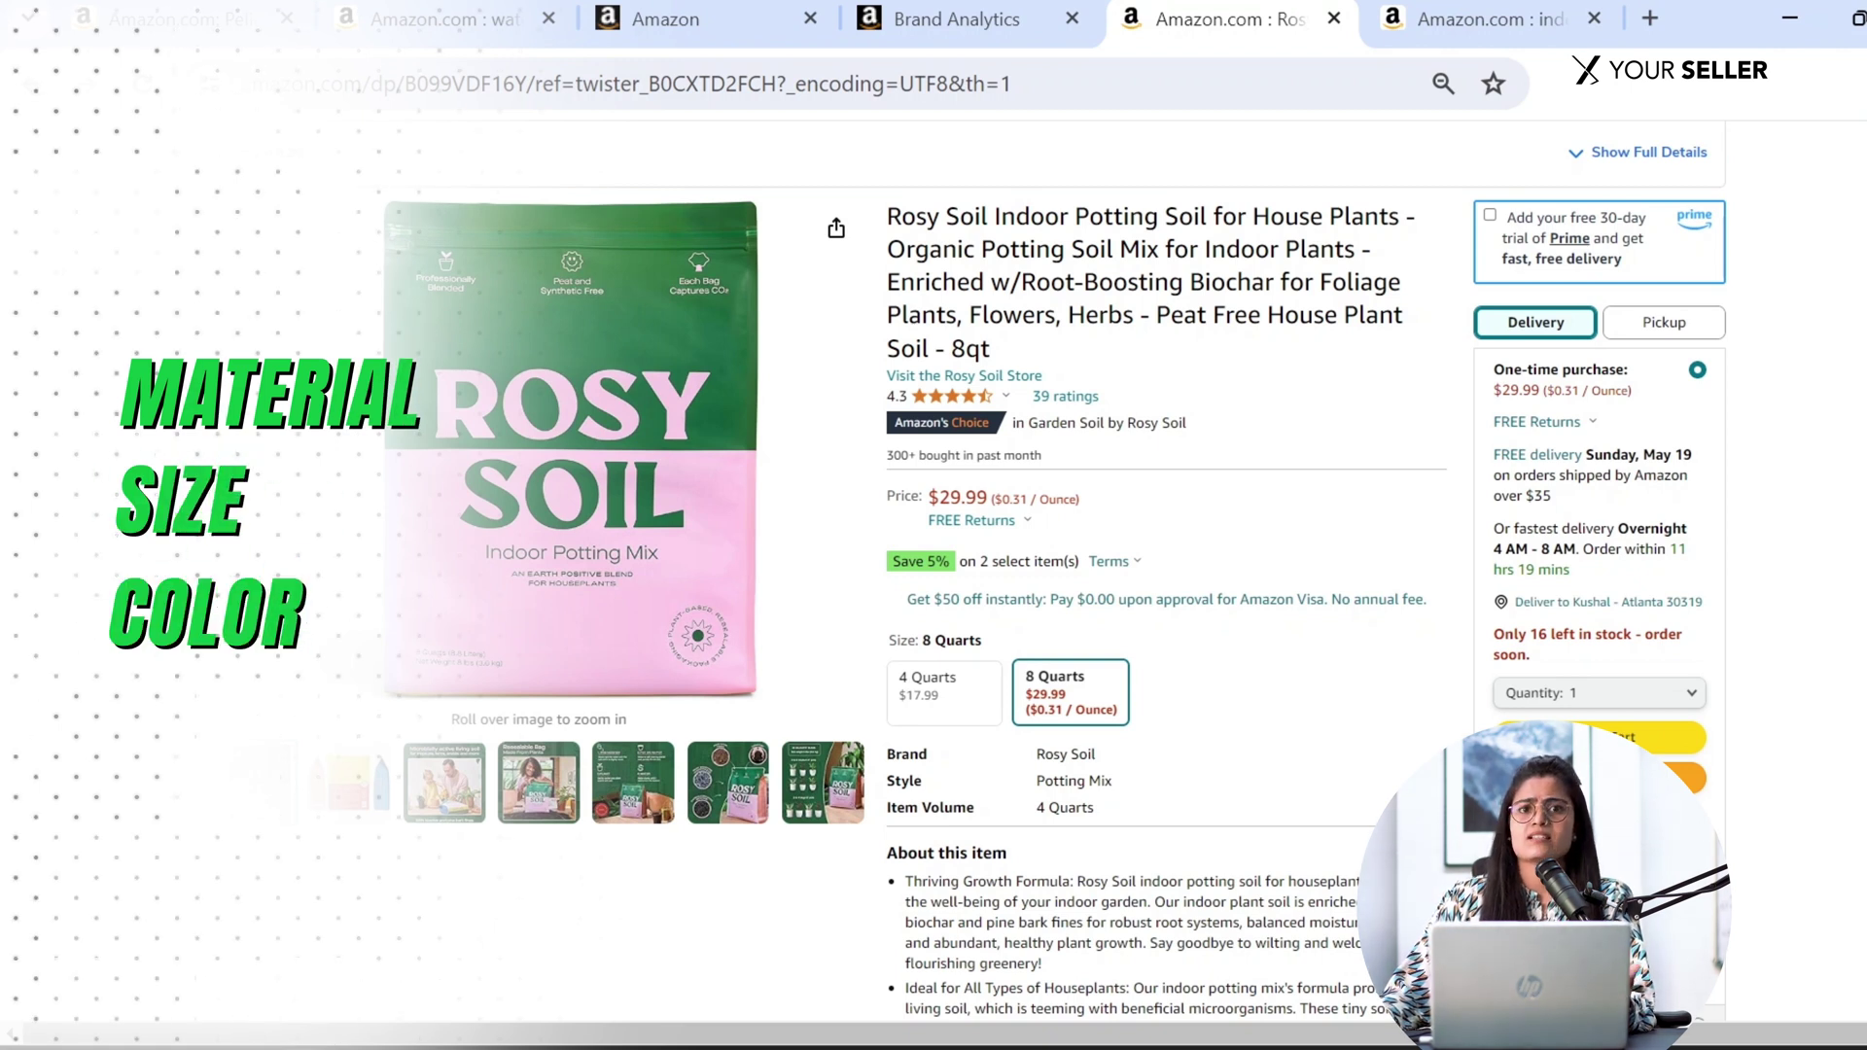
scroll(933, 564, down, 2)
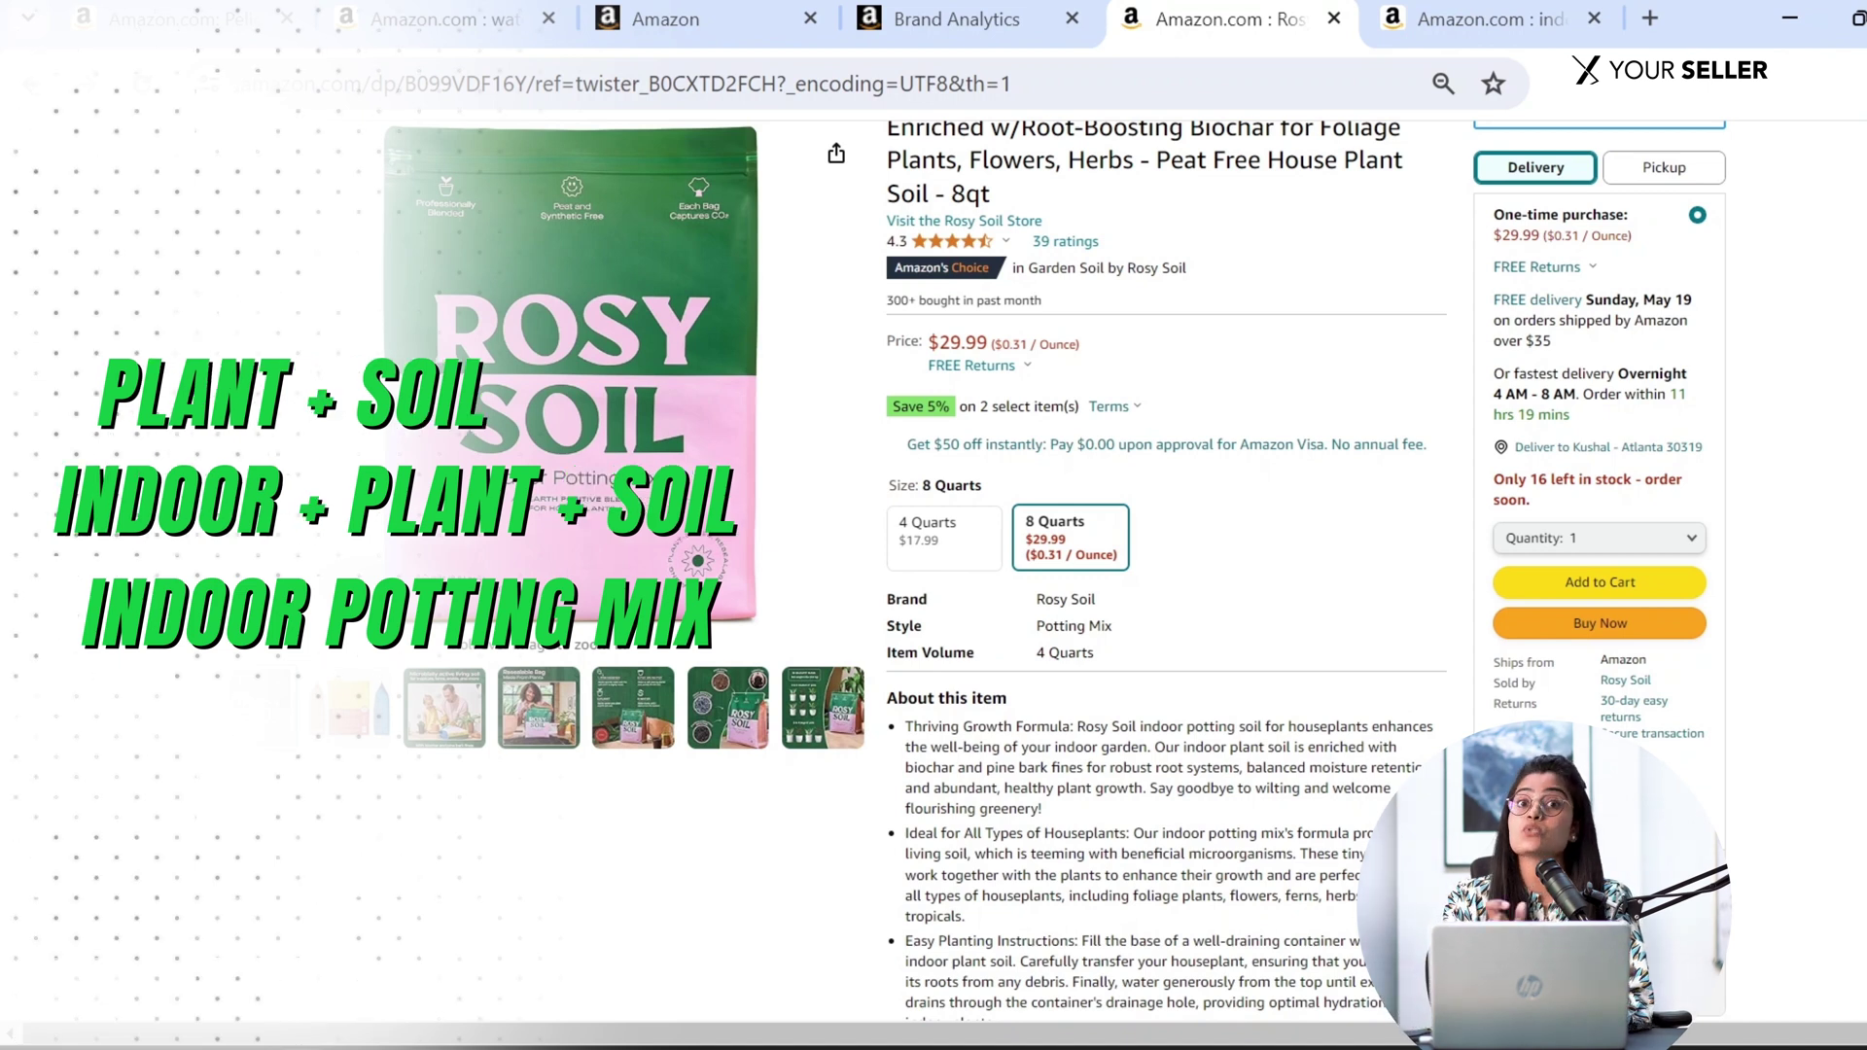
Filter the Top Search Terms report to 'soil' and scroll the results, including potting soil at rank 4,185.
click(1150, 250)
text(soil)
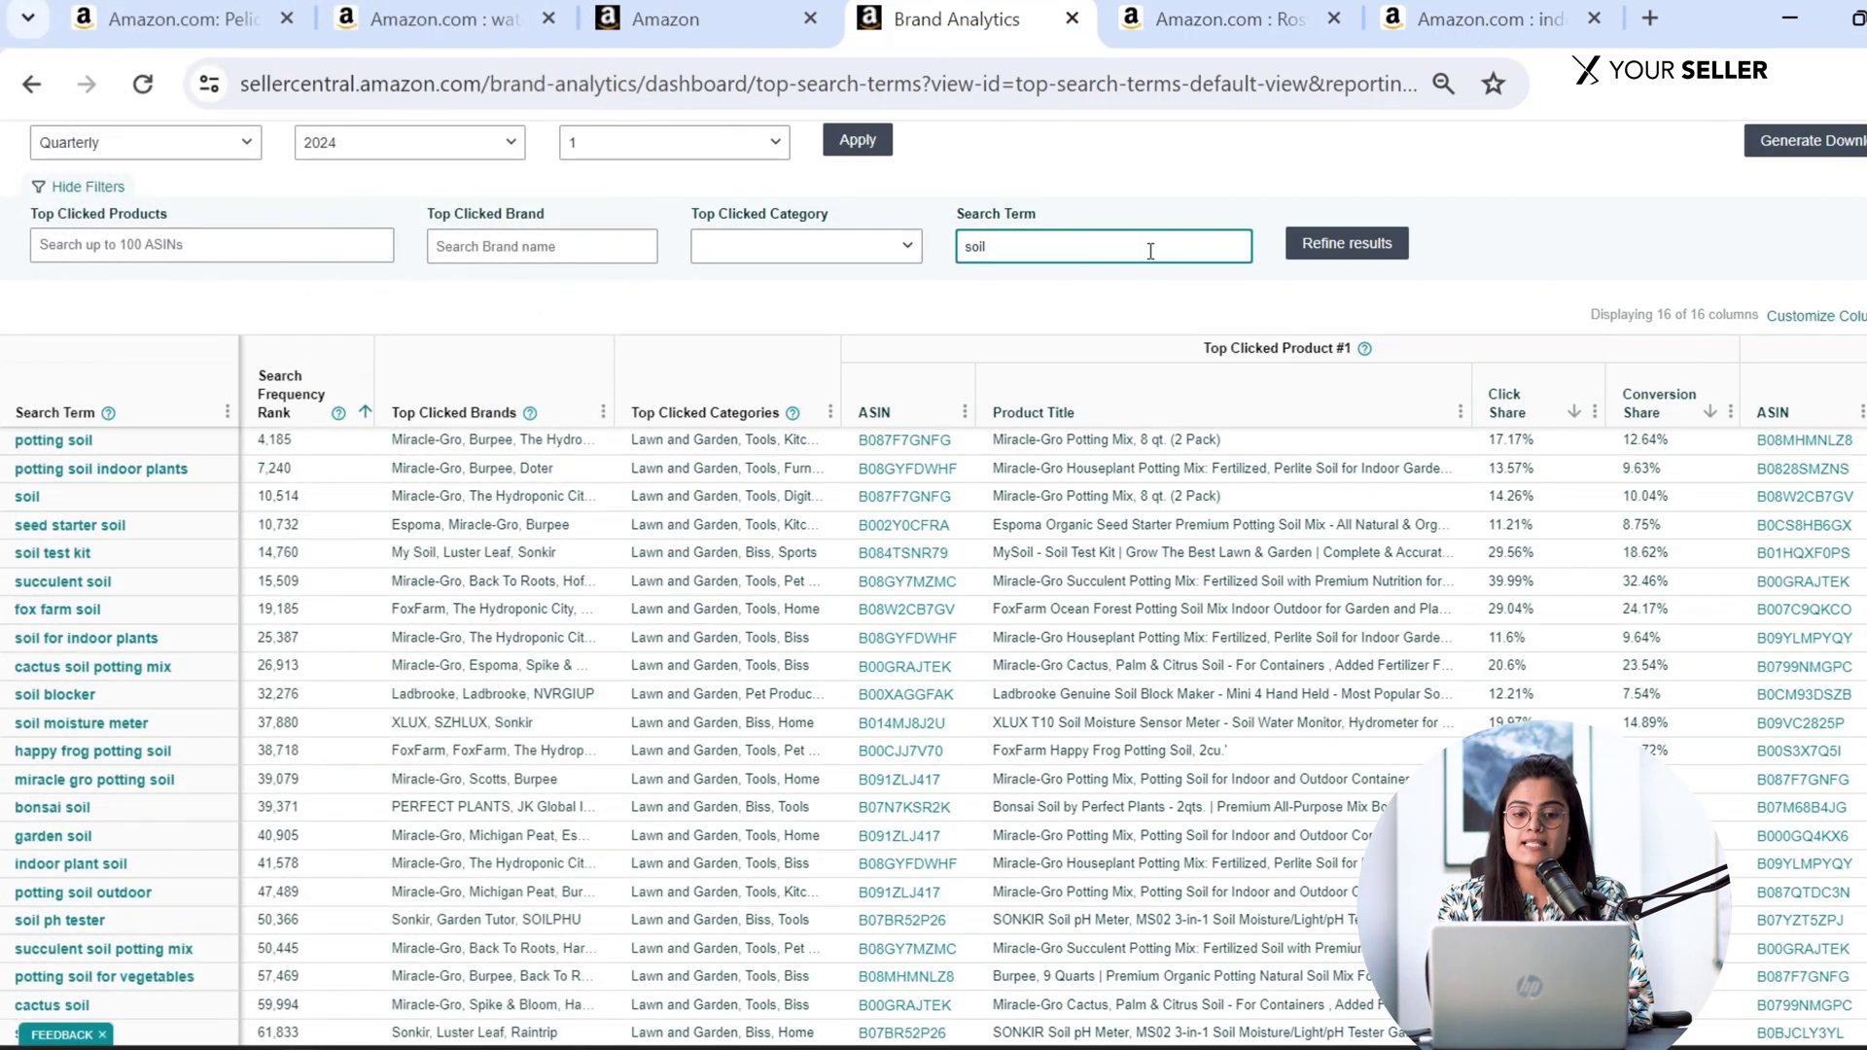
click(1328, 245)
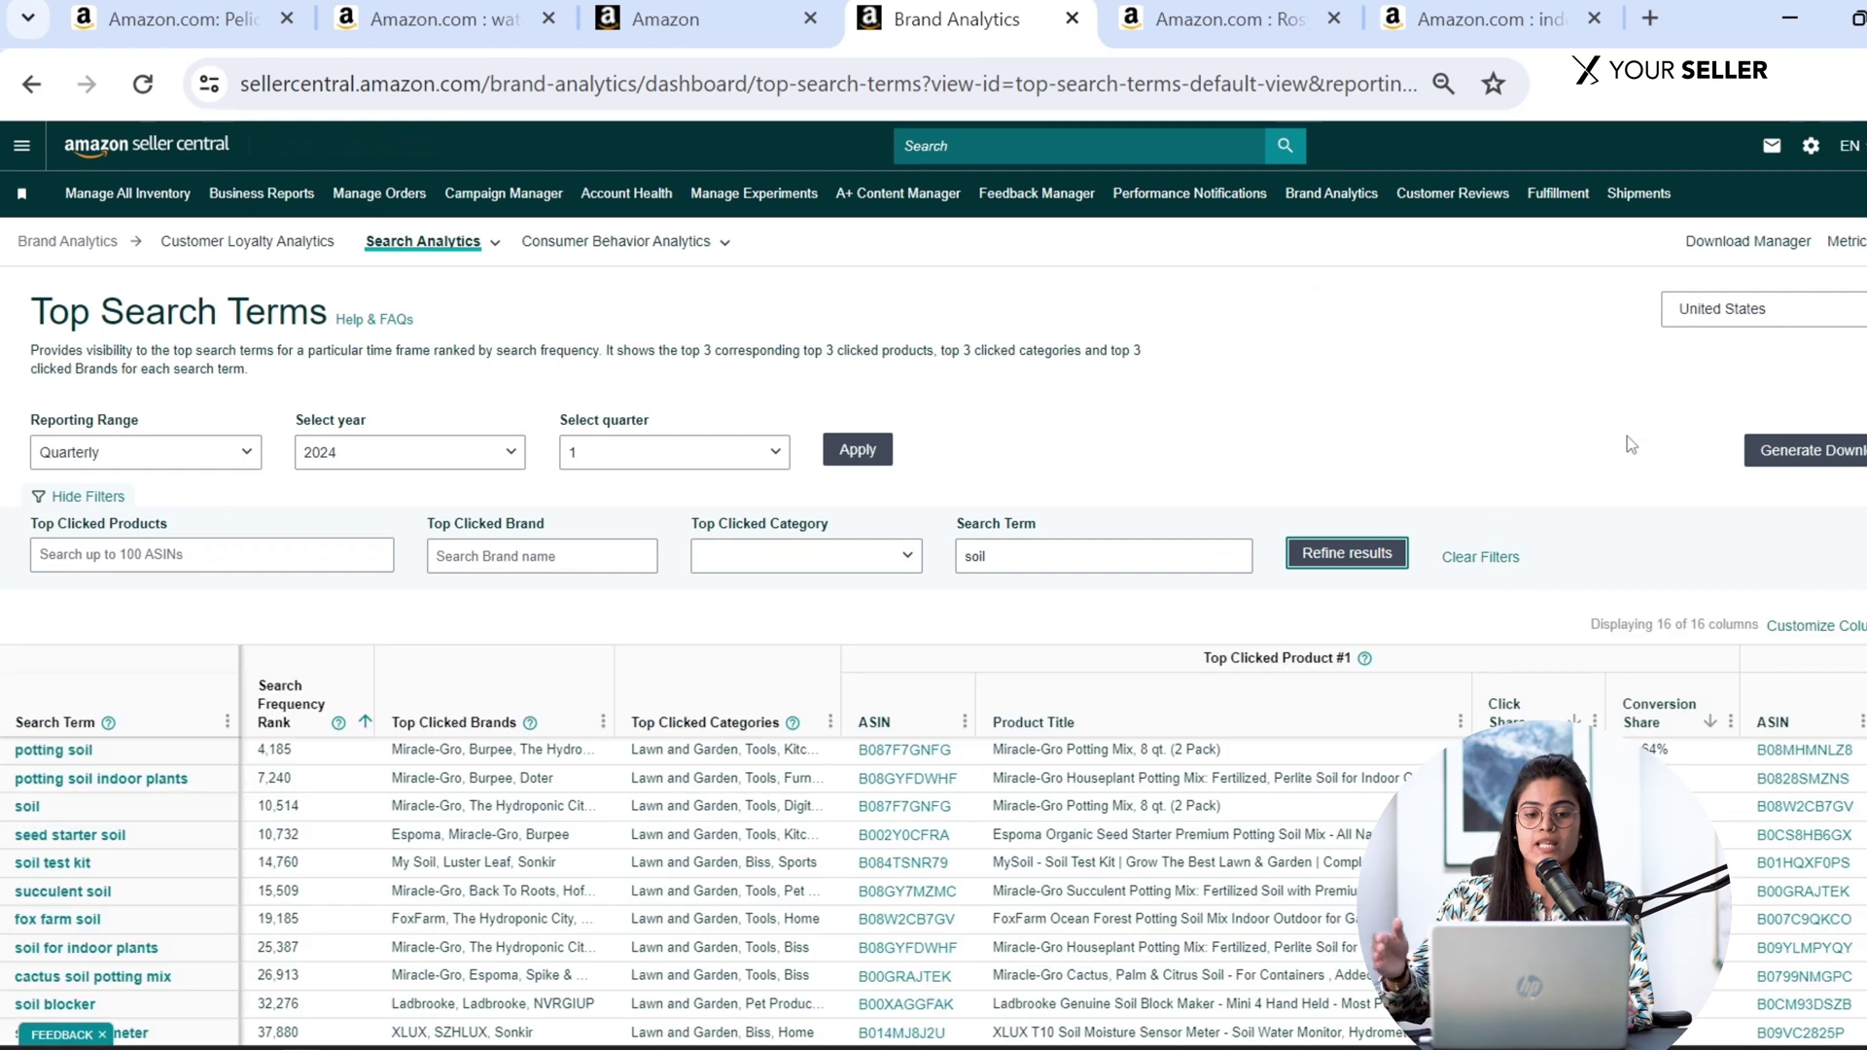
scroll(1615, 438, down, 5)
scroll(1600, 447, up, 5)
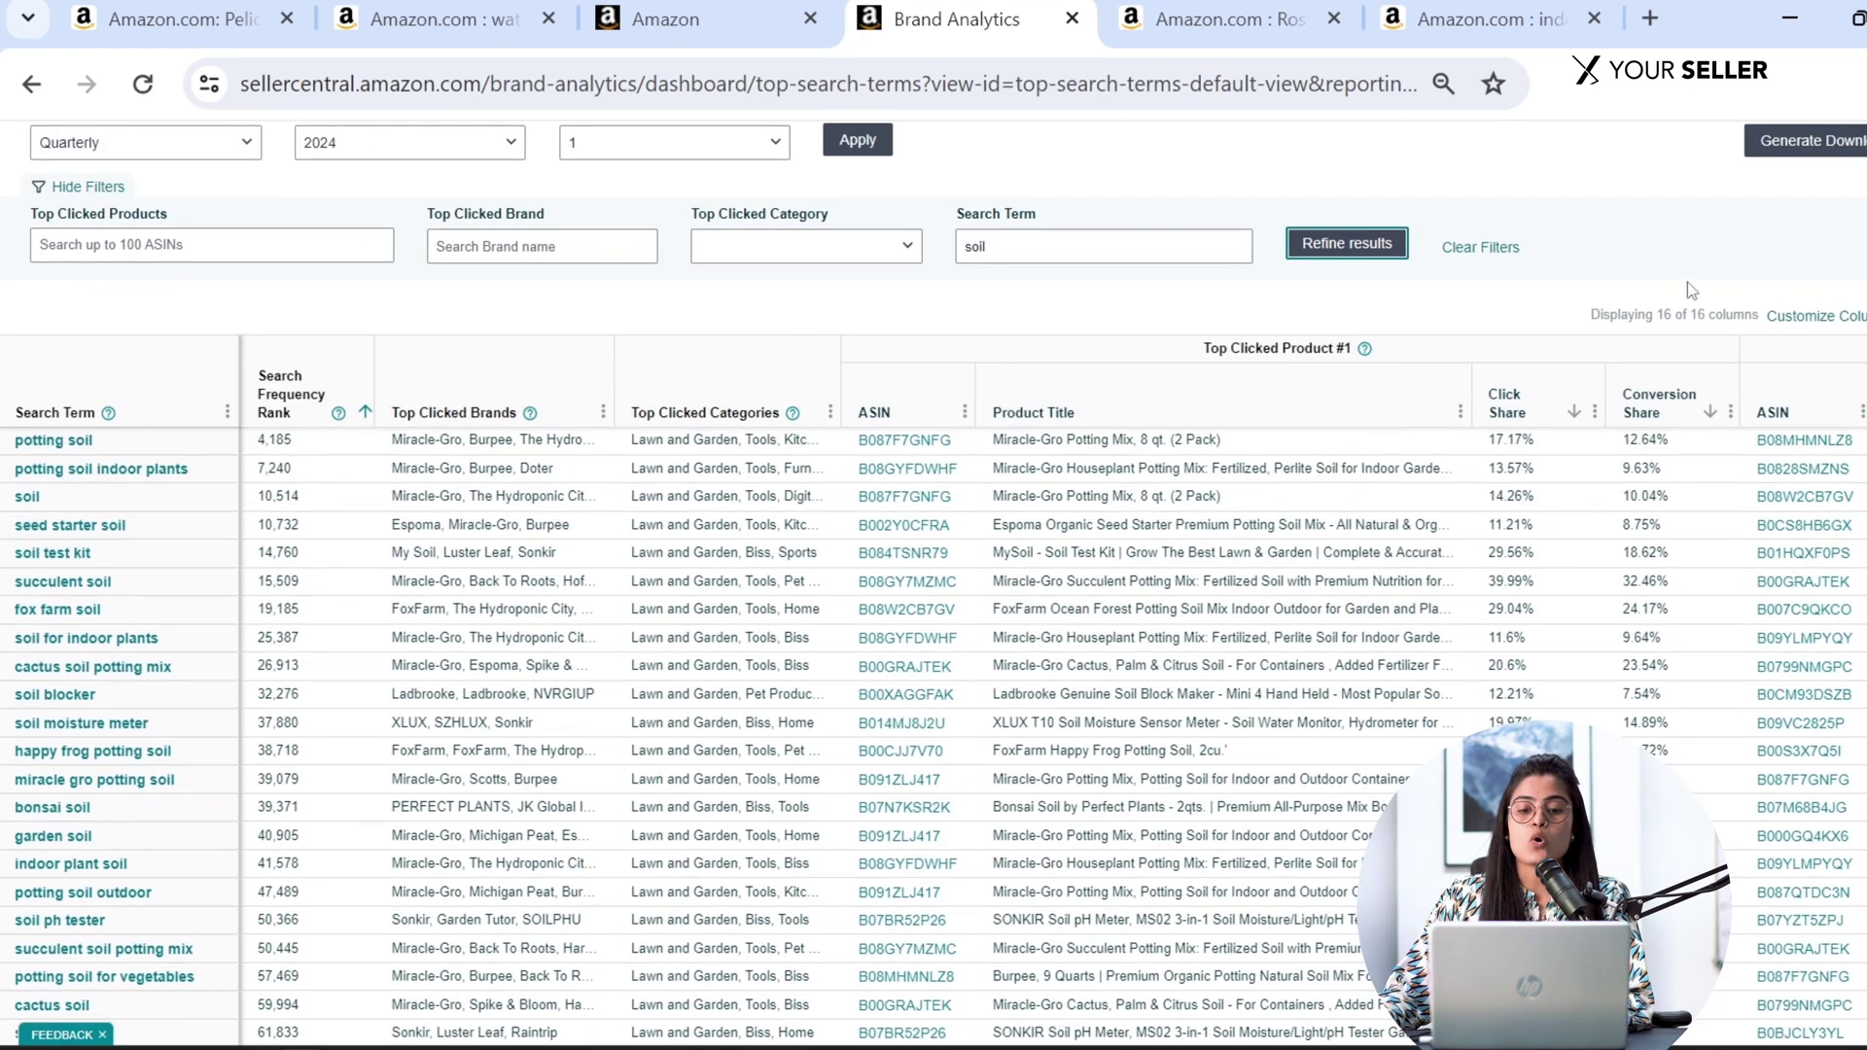
scroll(1743, 282, down, 2)
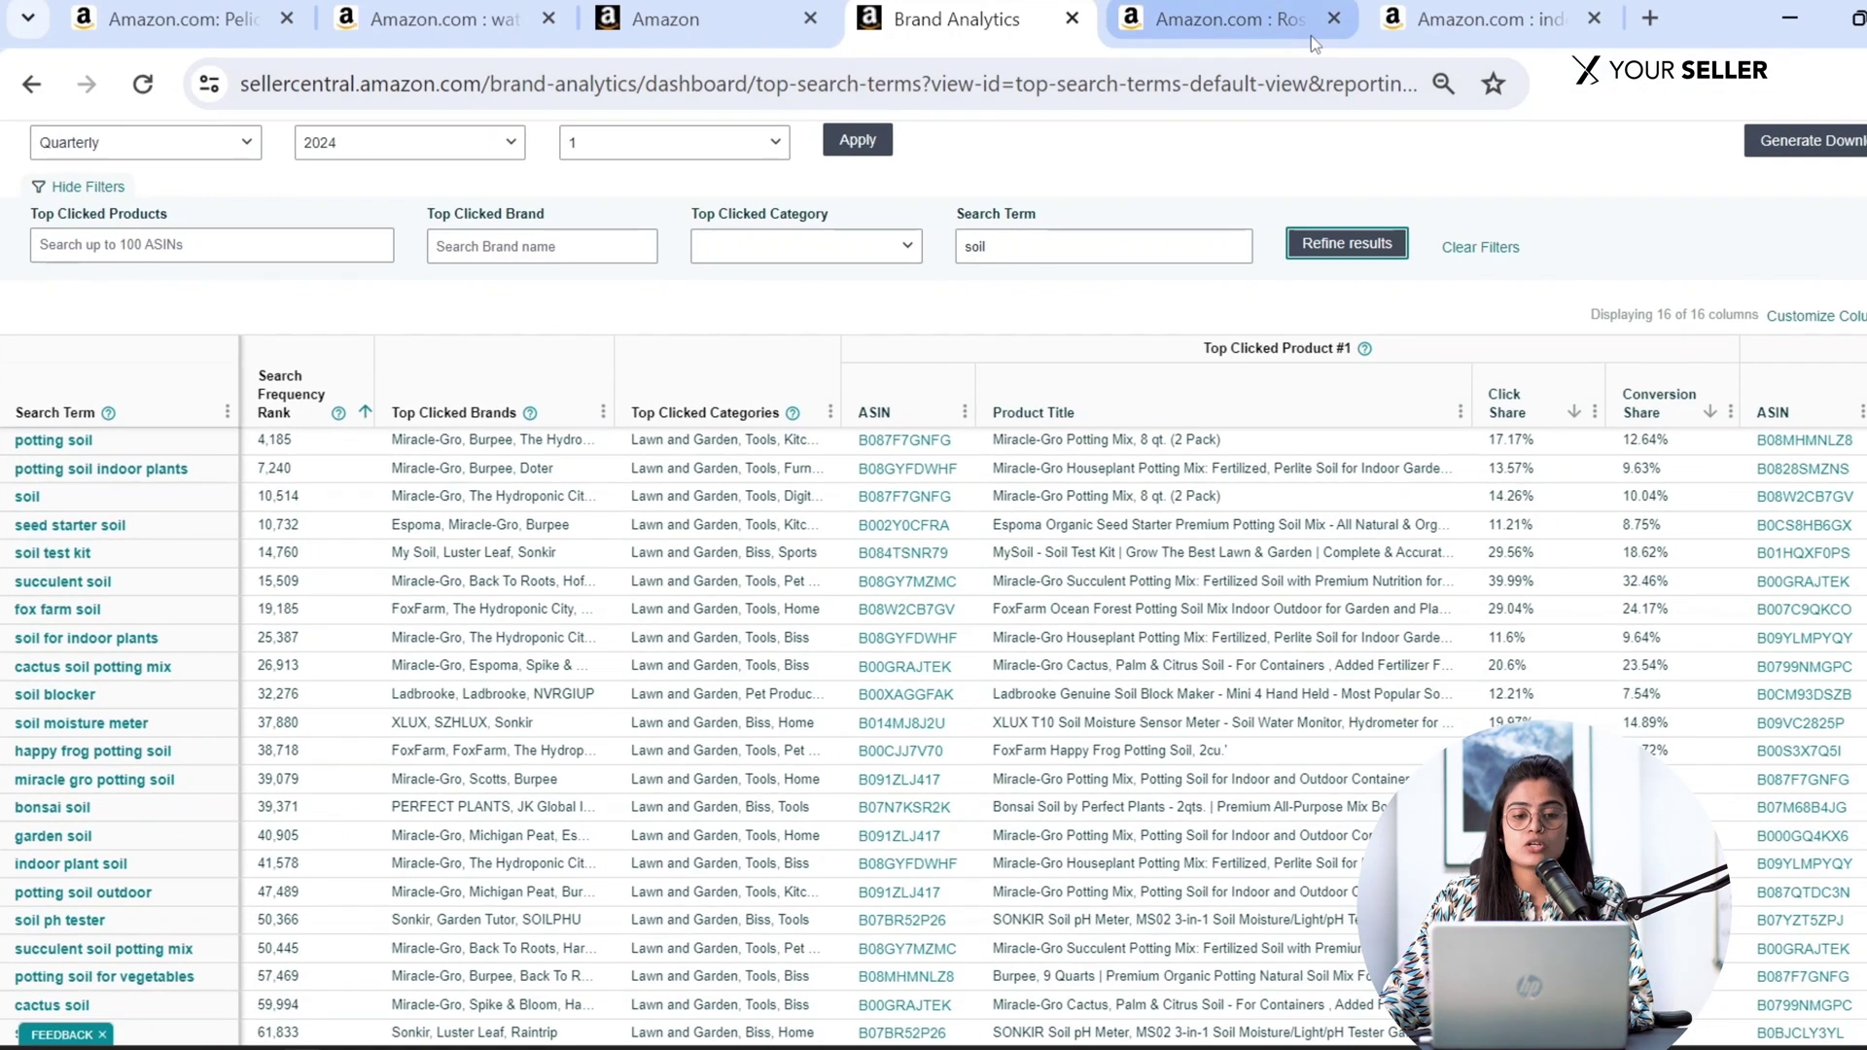
Rerun the 'indoor potting soil' search, scroll to the Rosy Soil listing, then switch to the Amazon.in window.
click(1484, 20)
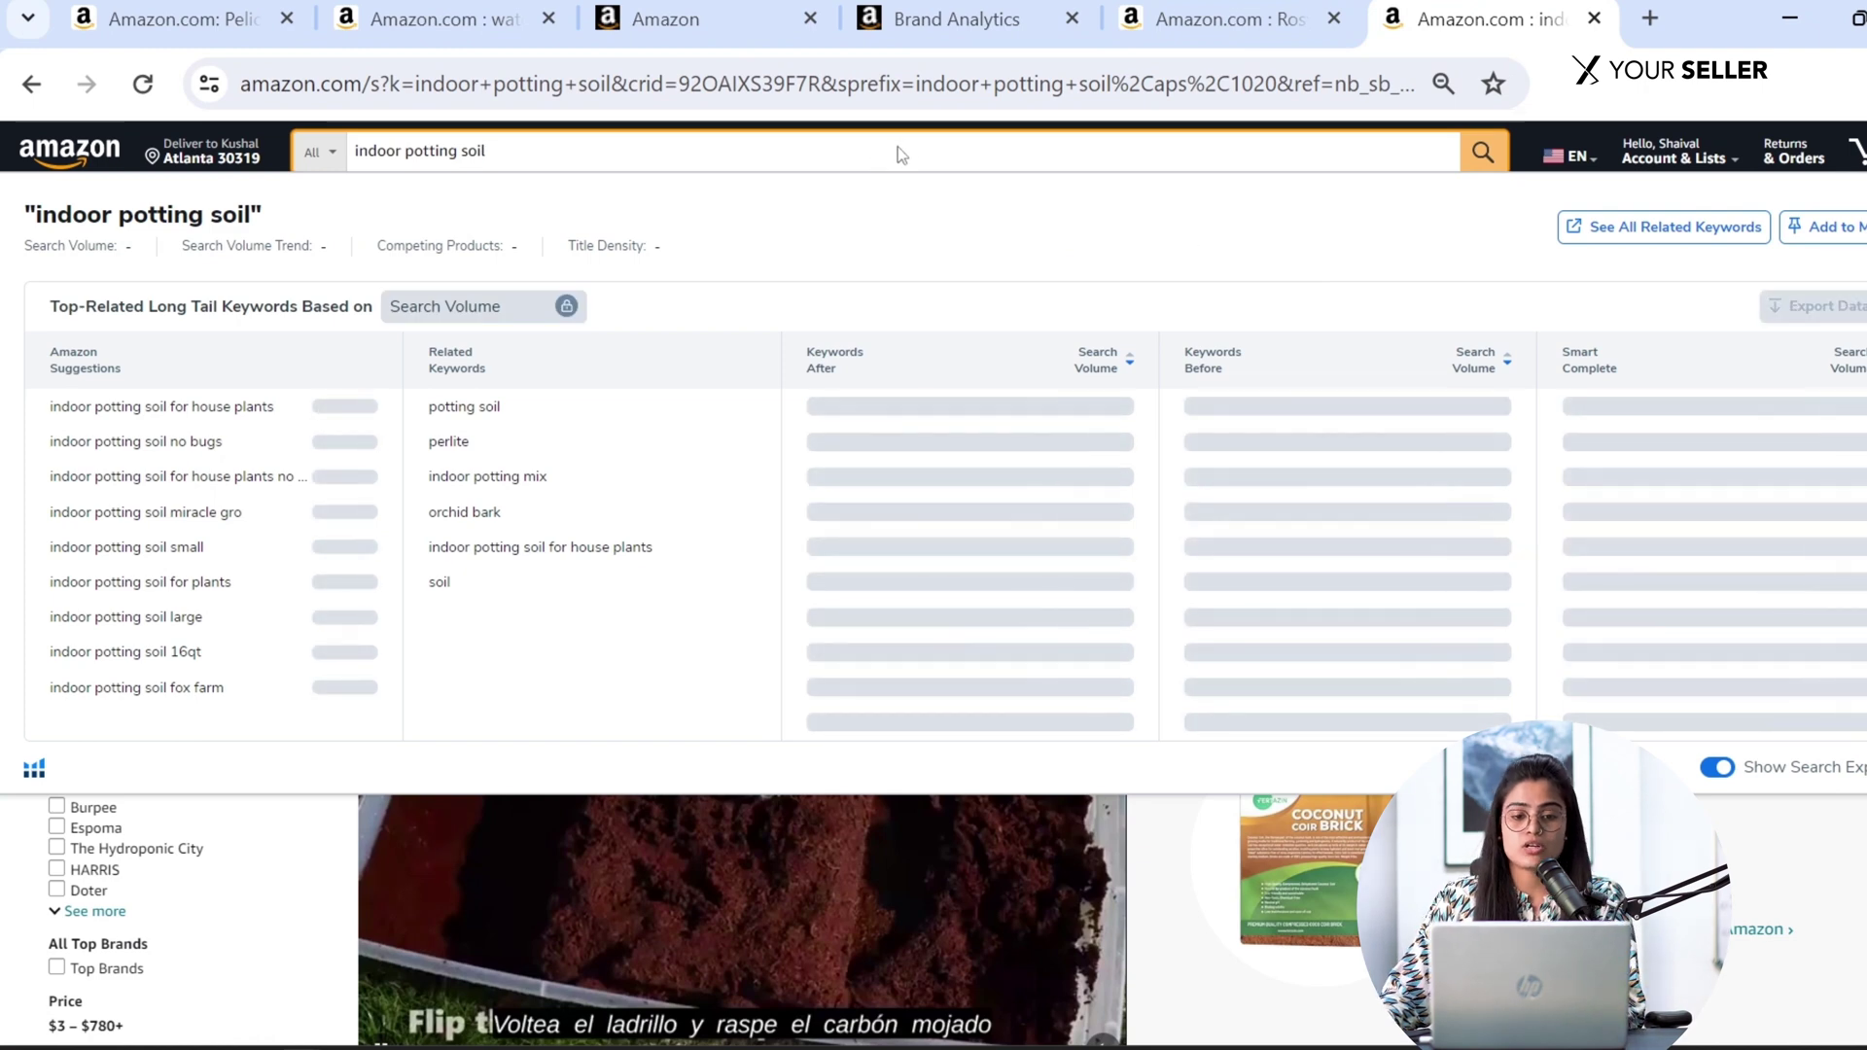
click(1482, 155)
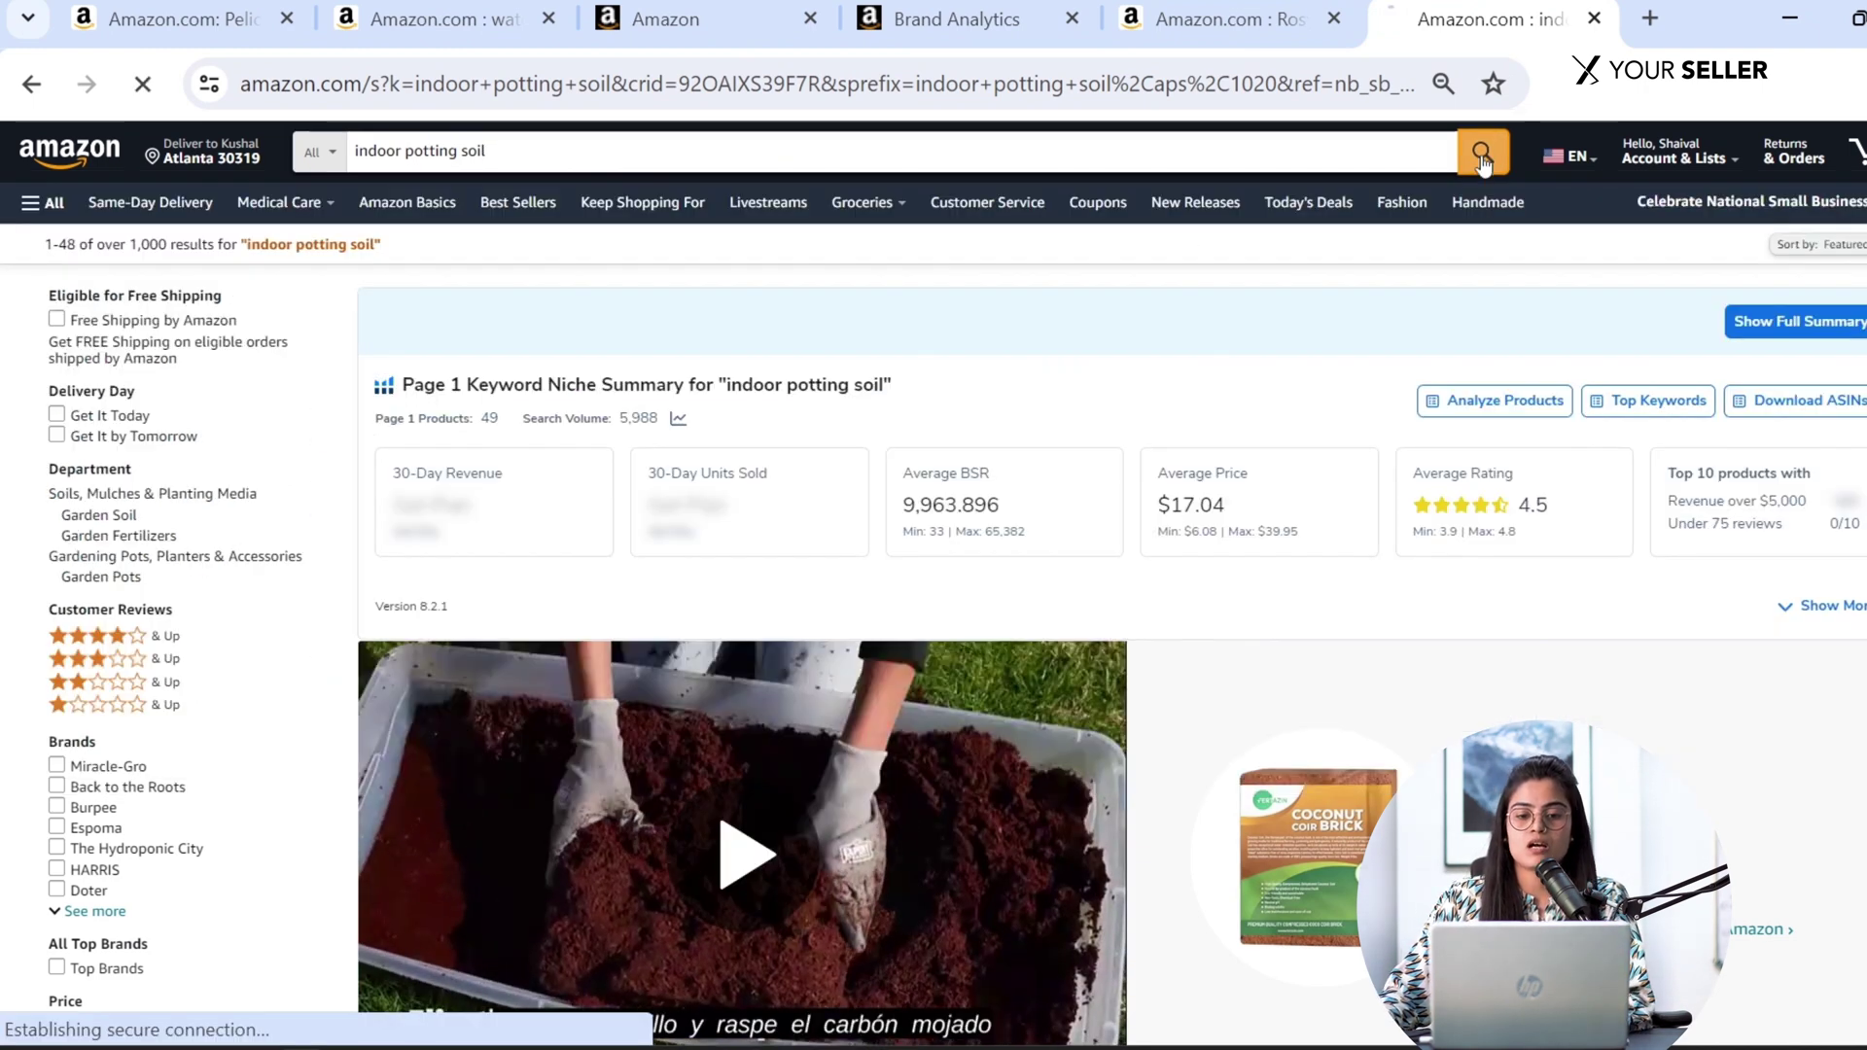
scroll(1515, 172, down, 15)
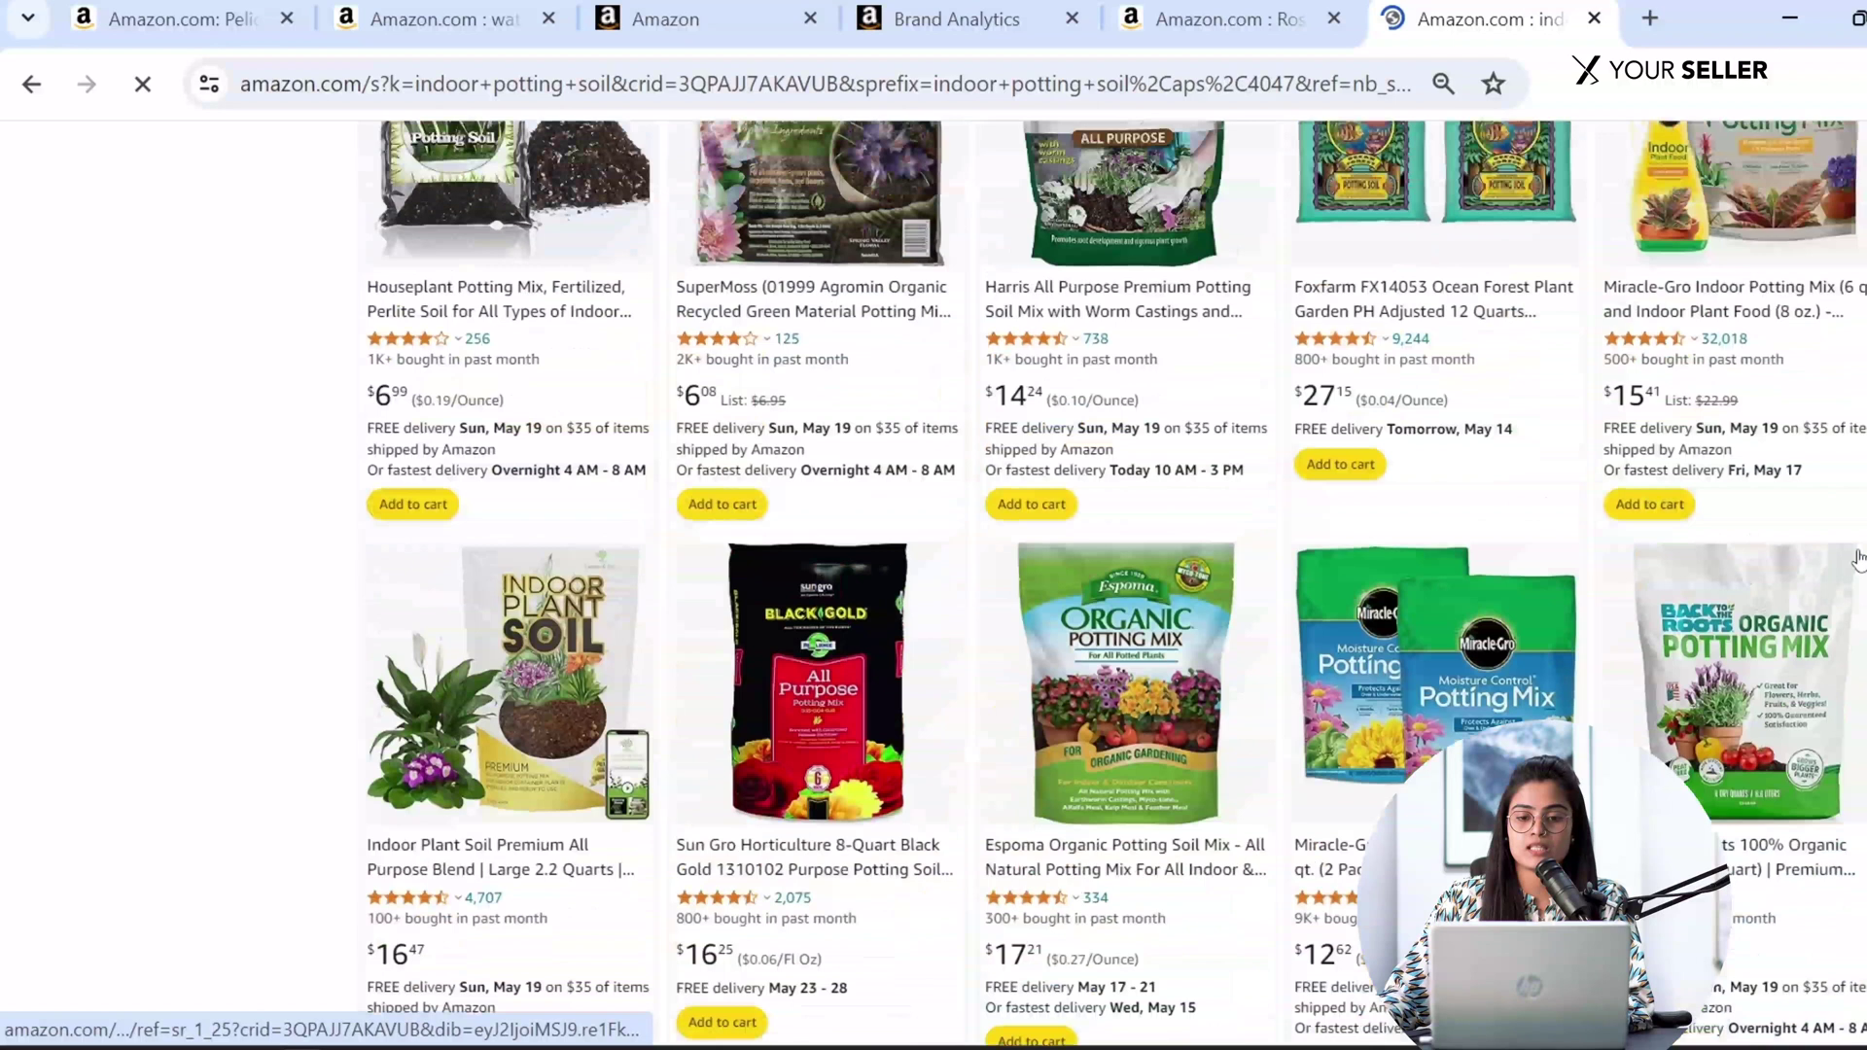
scroll(1858, 560, down, 8)
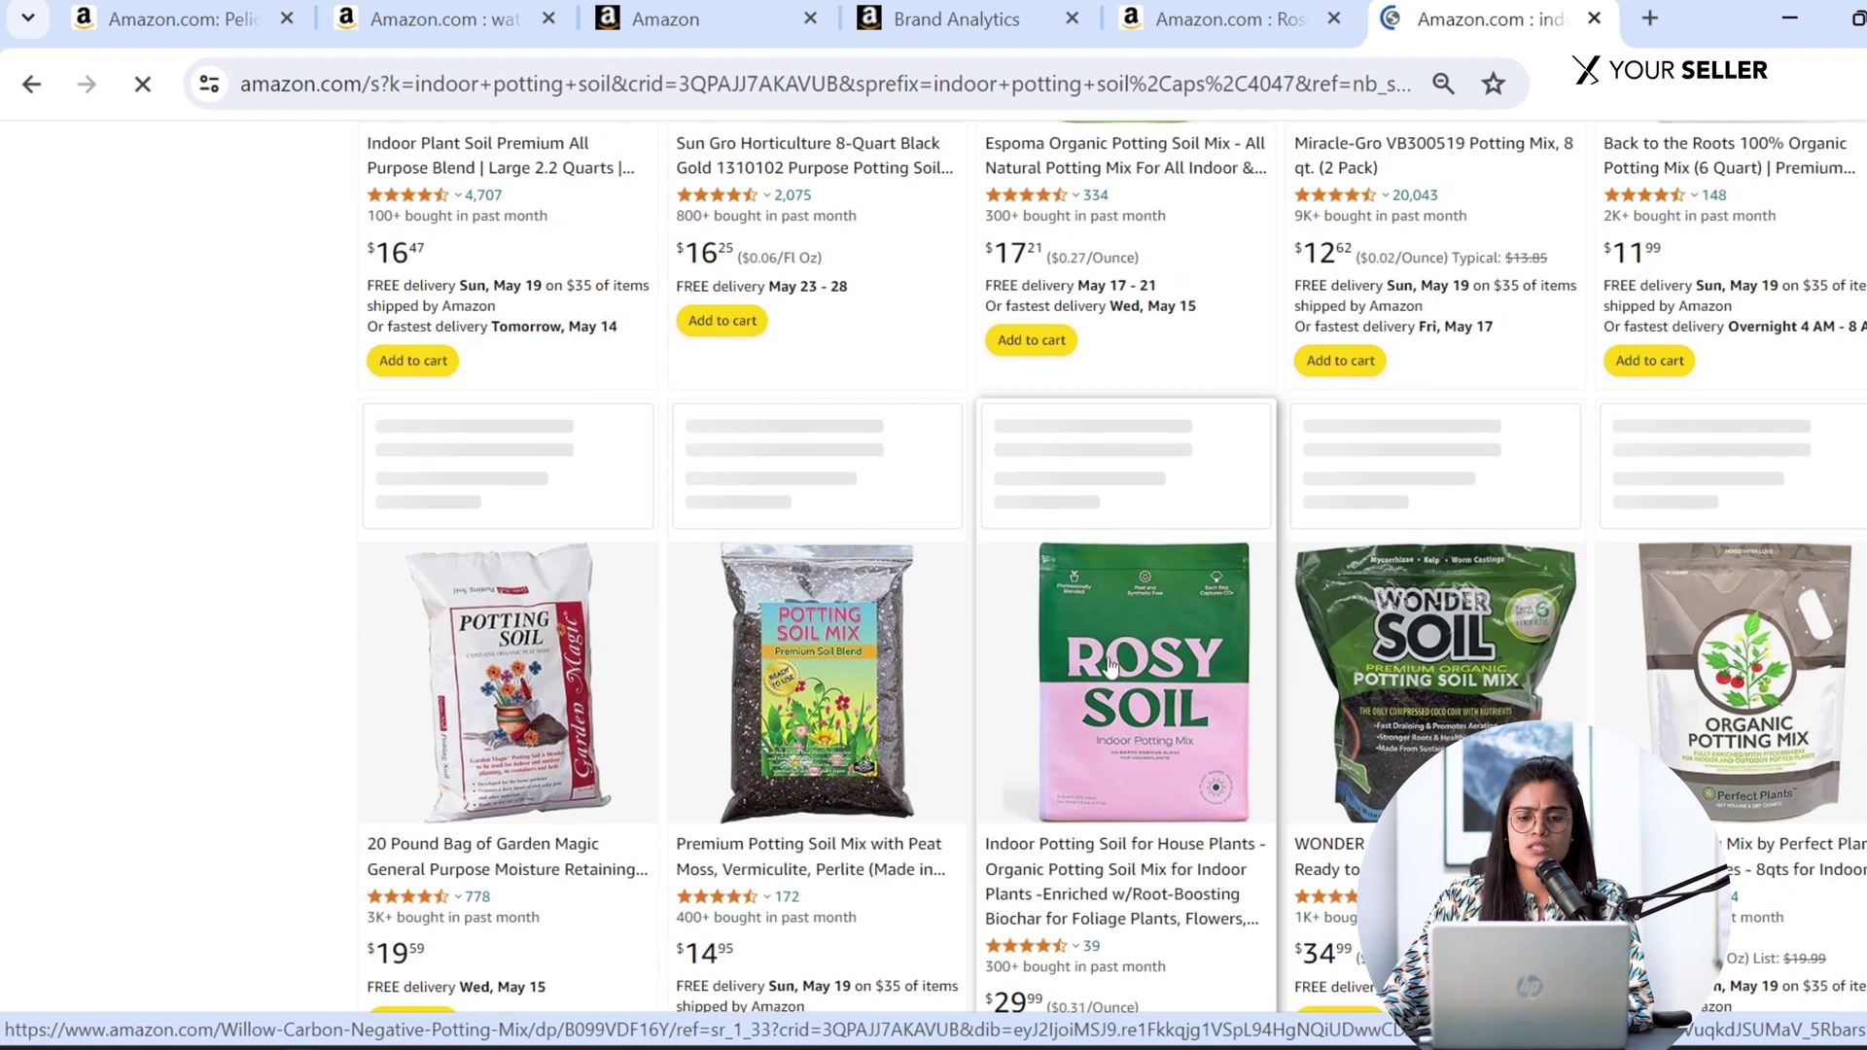
click(183, 1011)
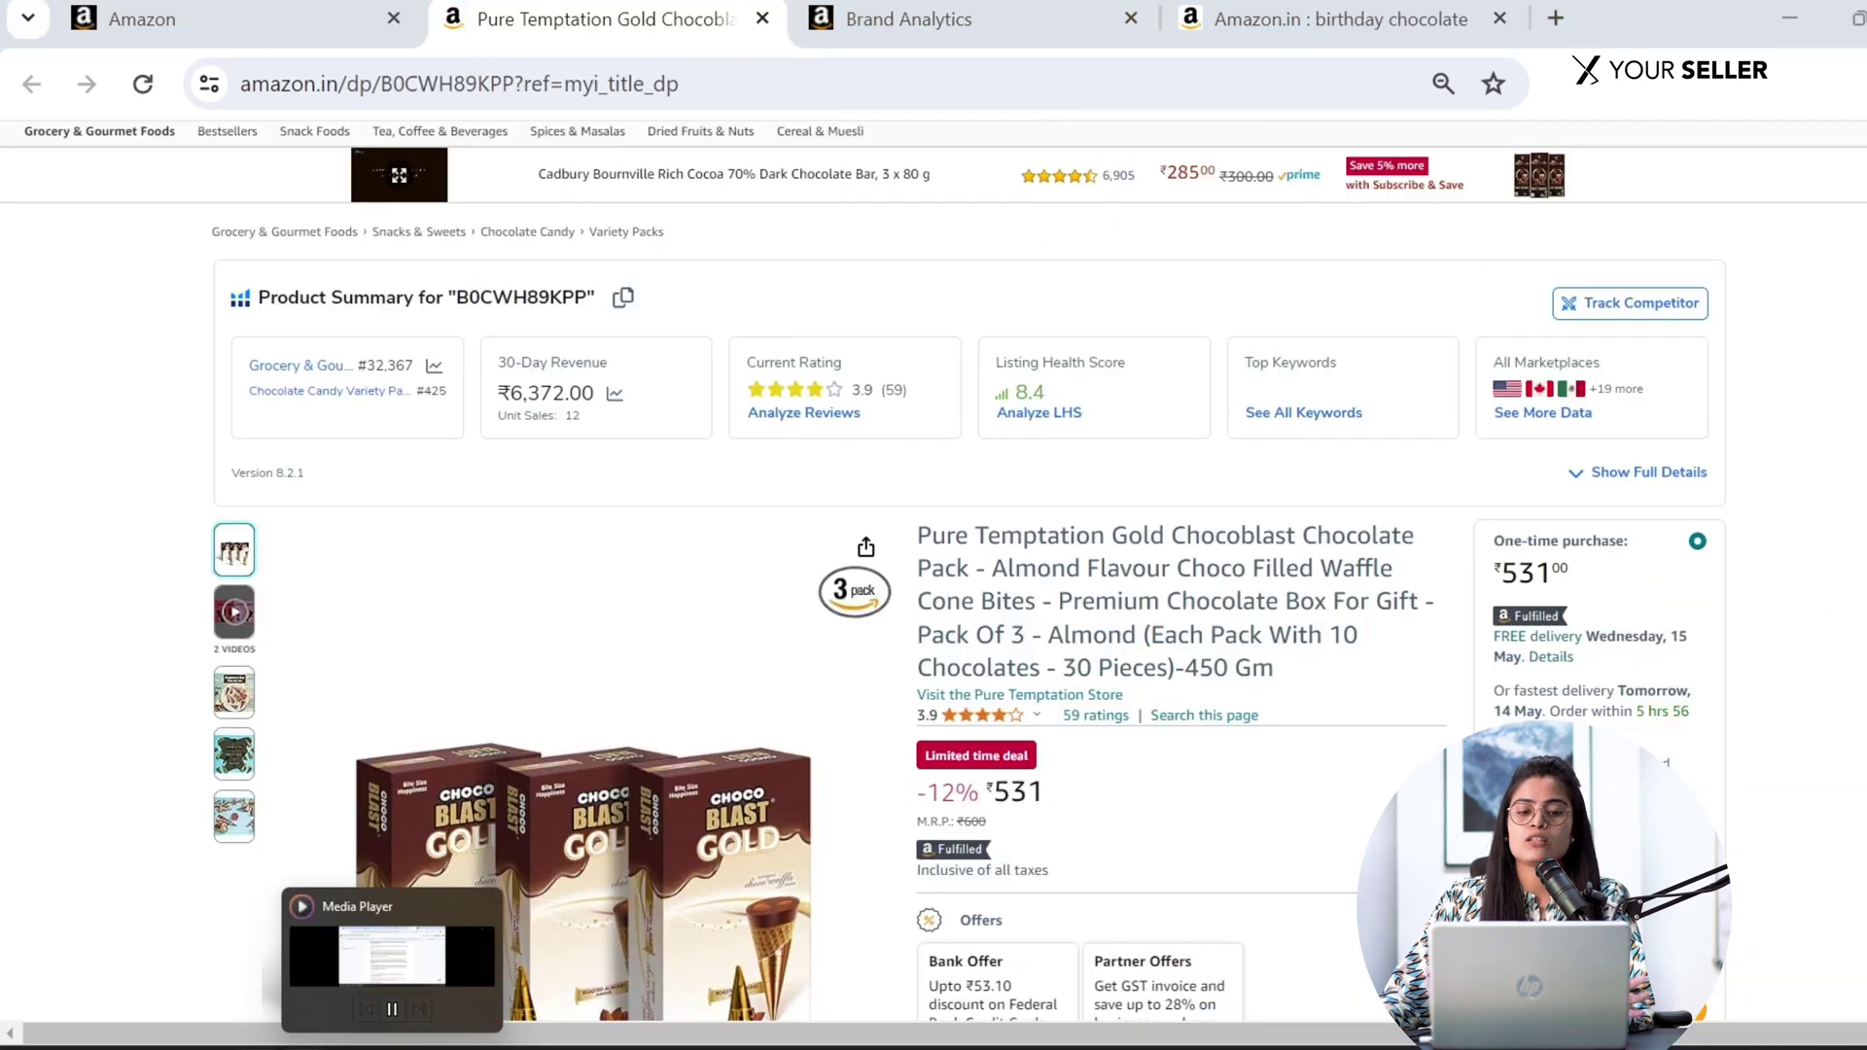
Scroll through the Pure Temptation Gold Chocoblast Chocolate Pack page, priced at ₹531, 12% off.
scroll(1289, 741, down, 3)
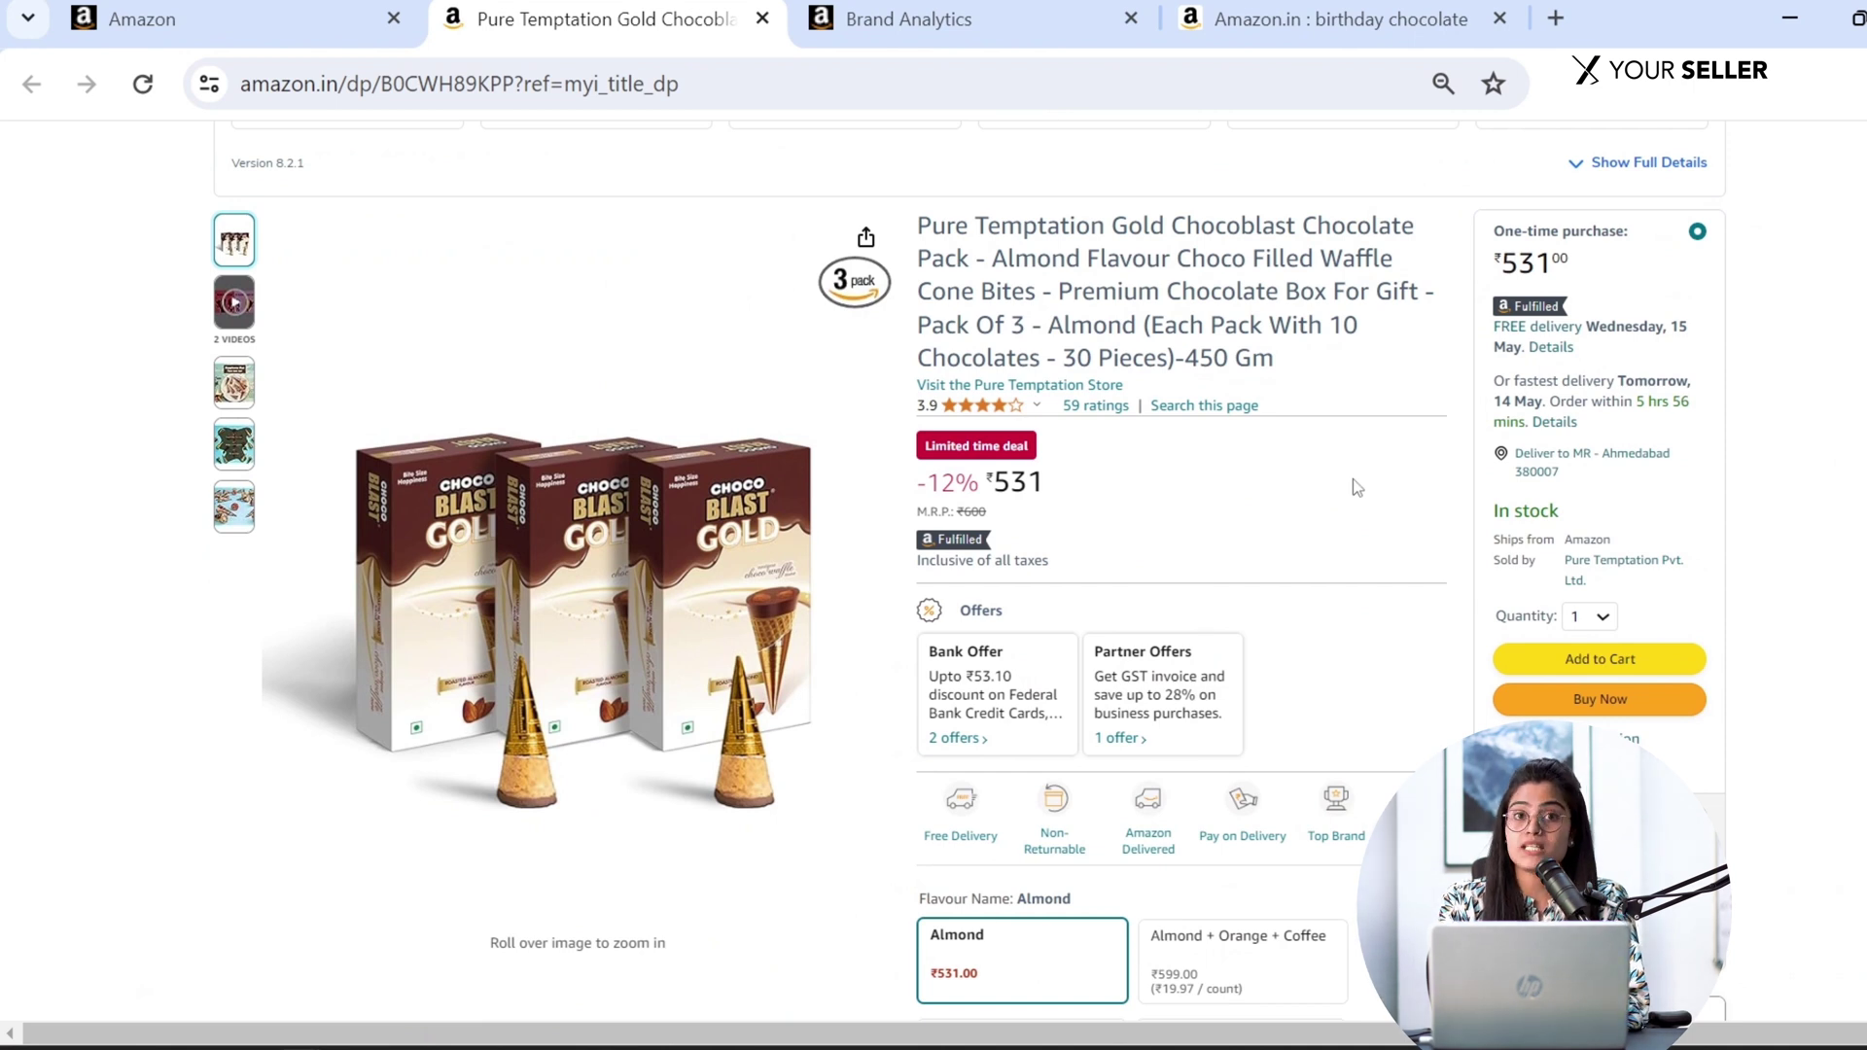
scroll(1352, 478, down, 2)
scroll(1351, 478, up, 2)
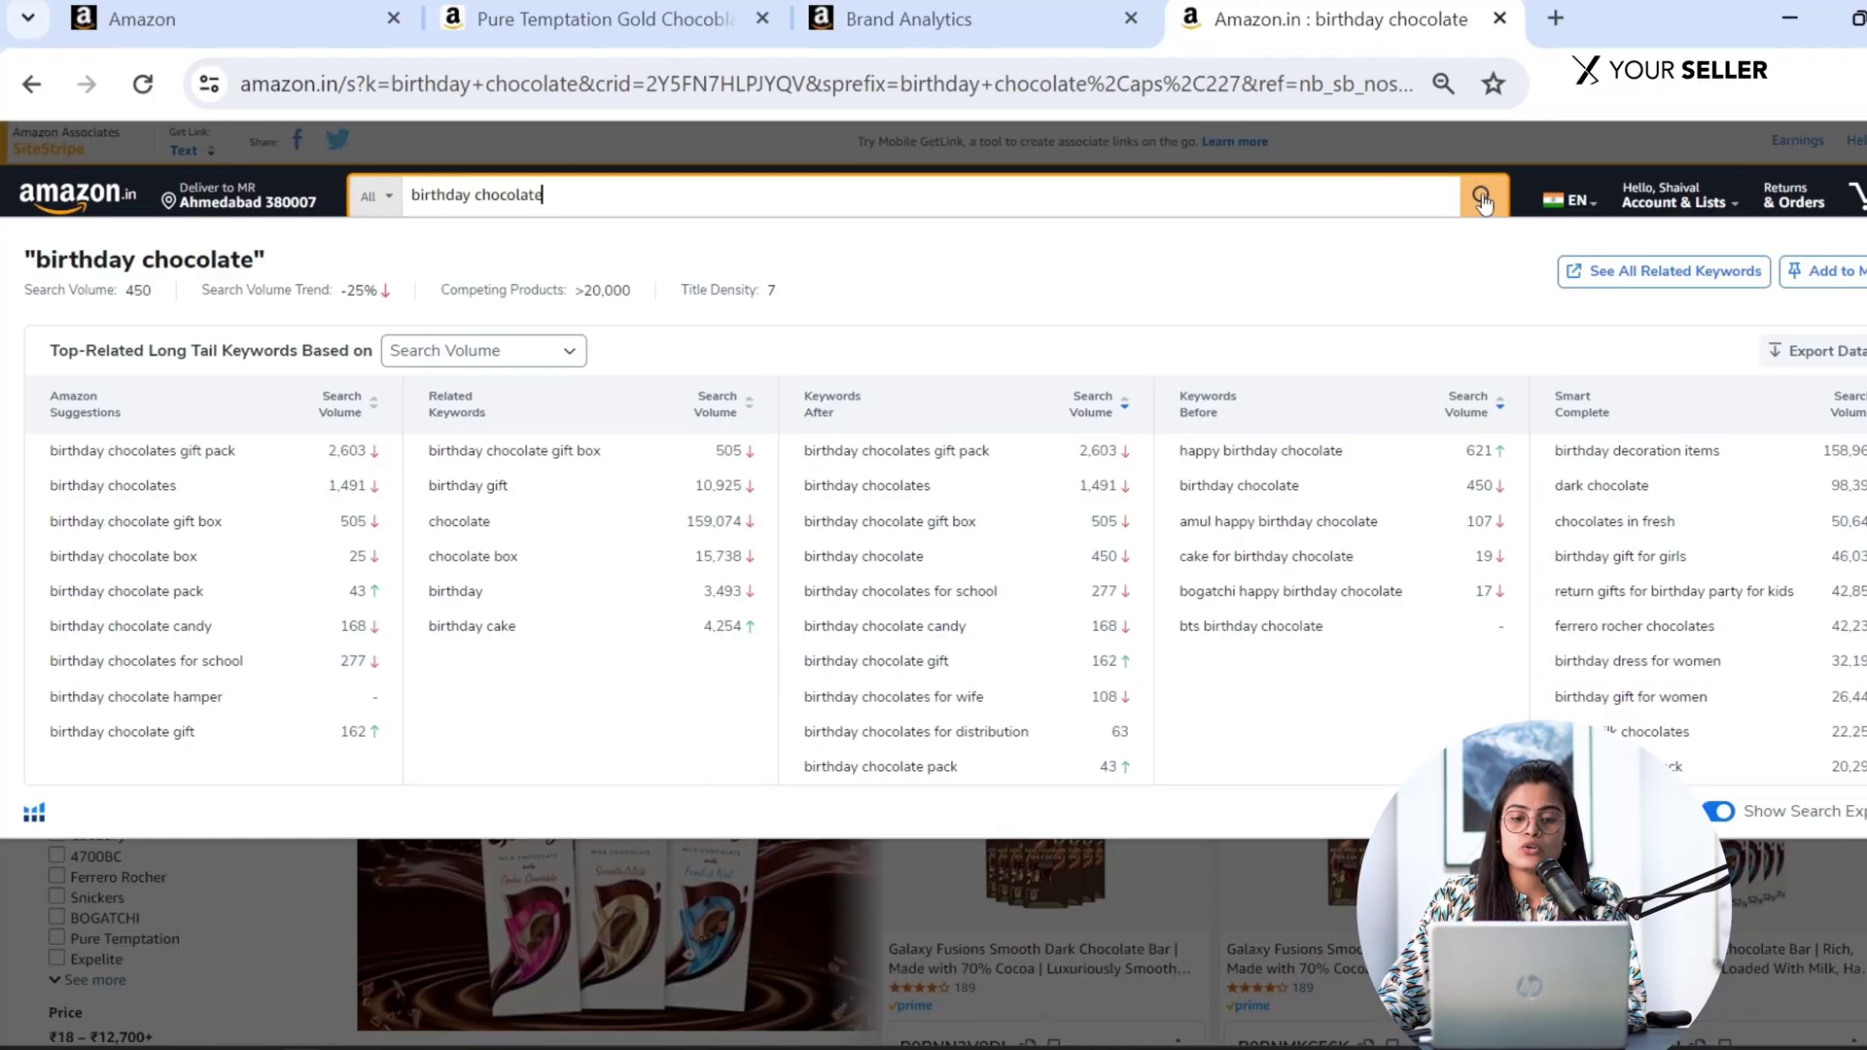
Run the 'birthday chocolate' search on Amazon.in and scroll through the results.
click(1482, 194)
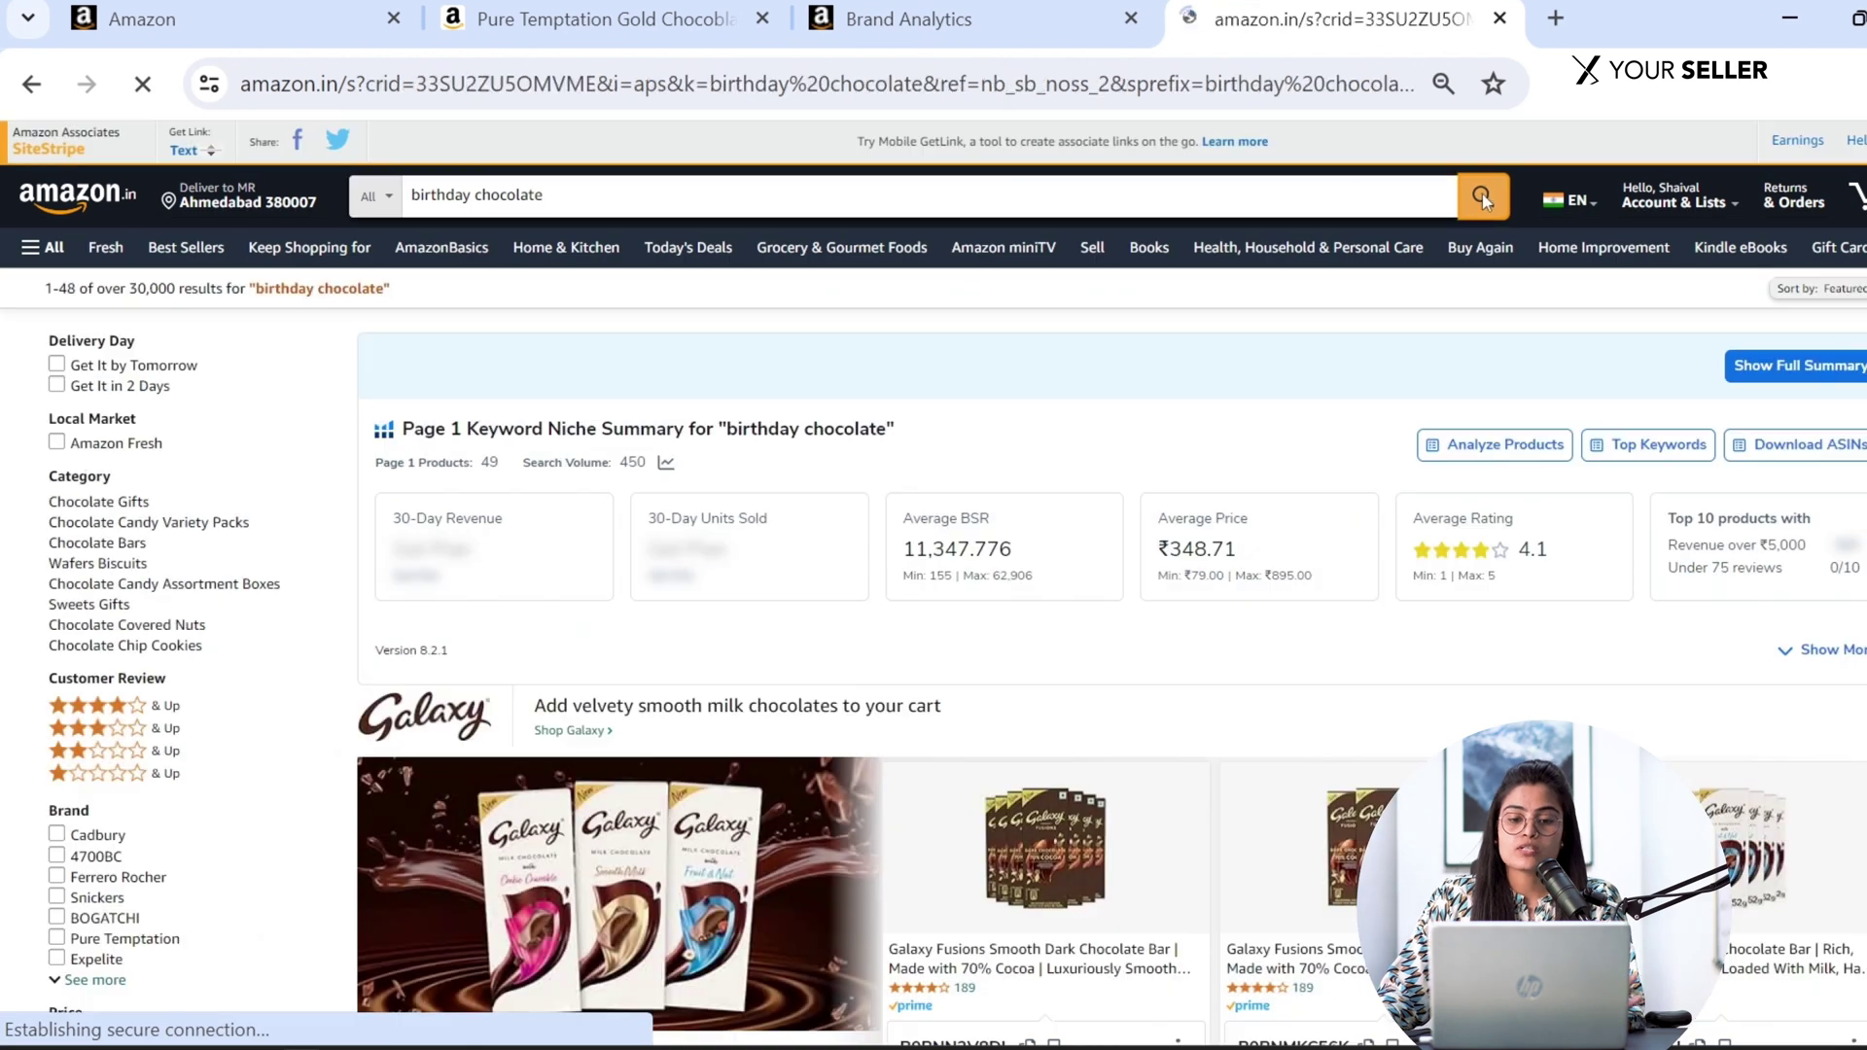
scroll(1748, 530, down, 10)
scroll(1747, 530, down, 5)
scroll(1556, 583, up, 3)
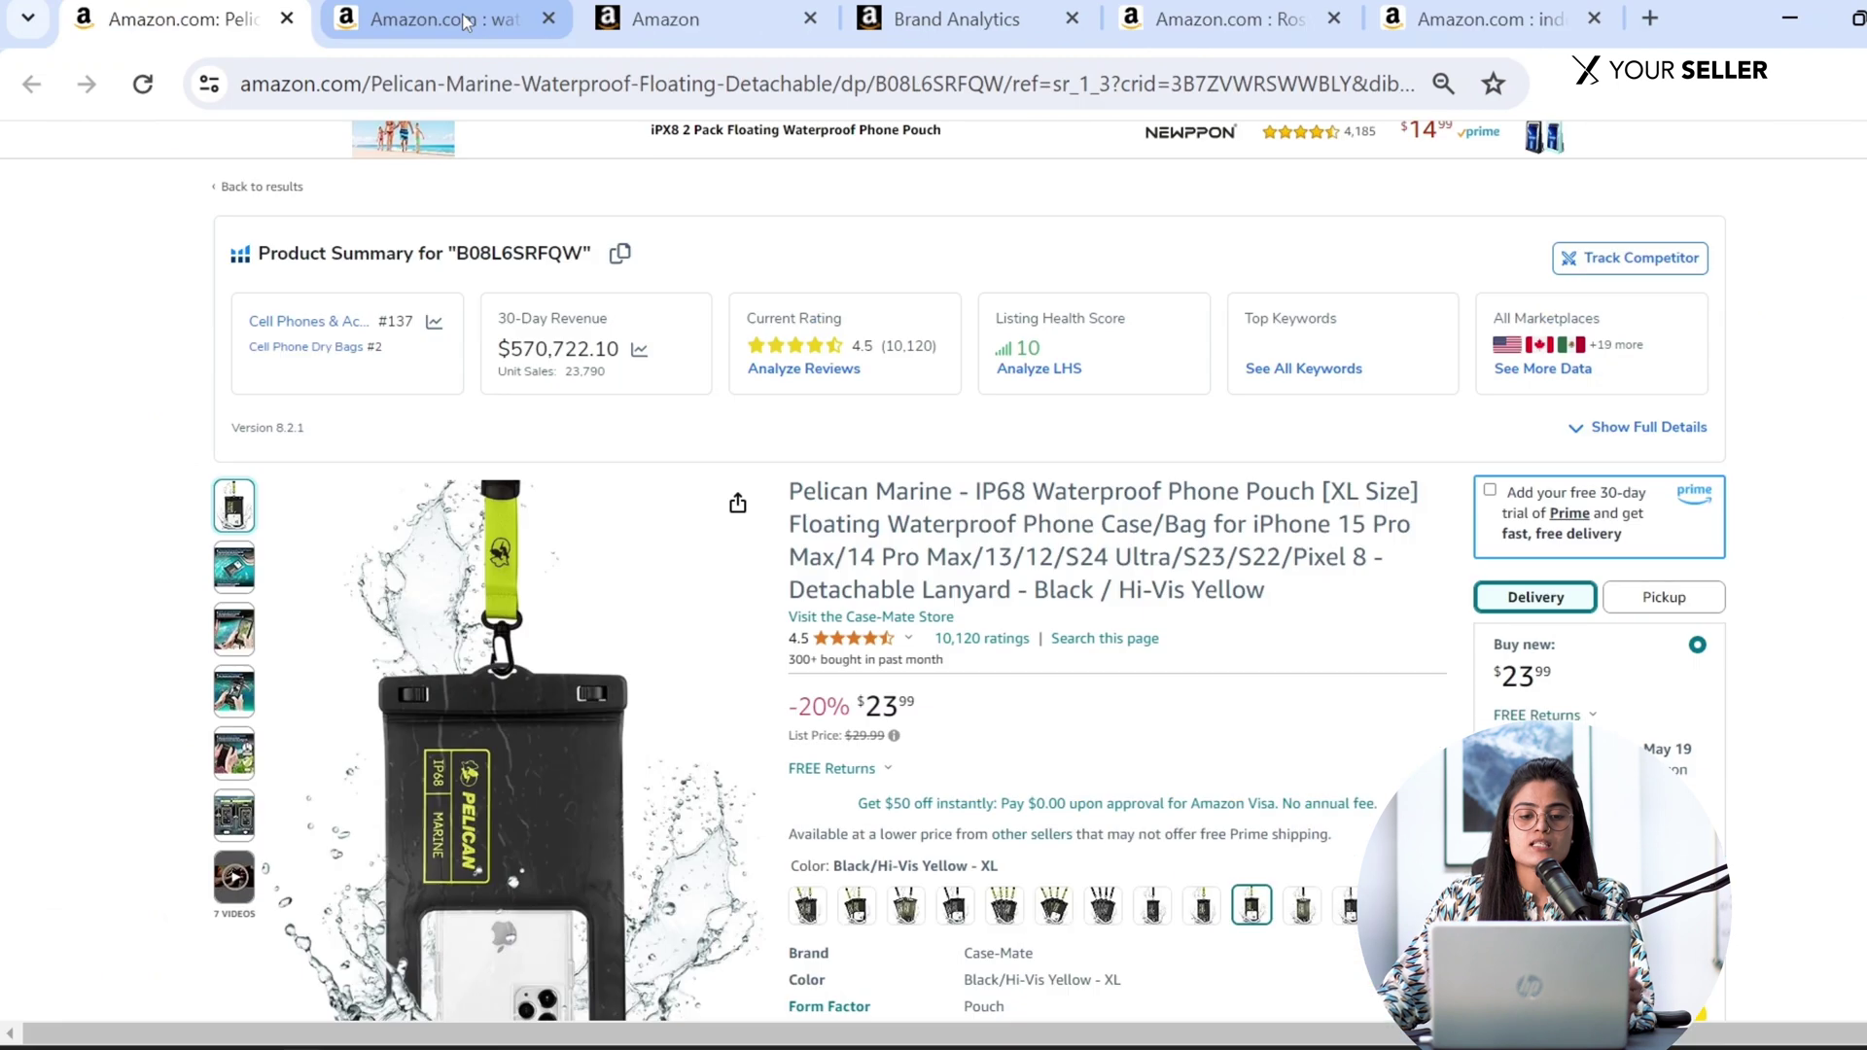
Rerun 'waterproof phone pouch', scroll to the $23.99 Pelican 2 Pack Marine listing, and select 'pouch' in the search box.
scroll(1137, 389, down, 3)
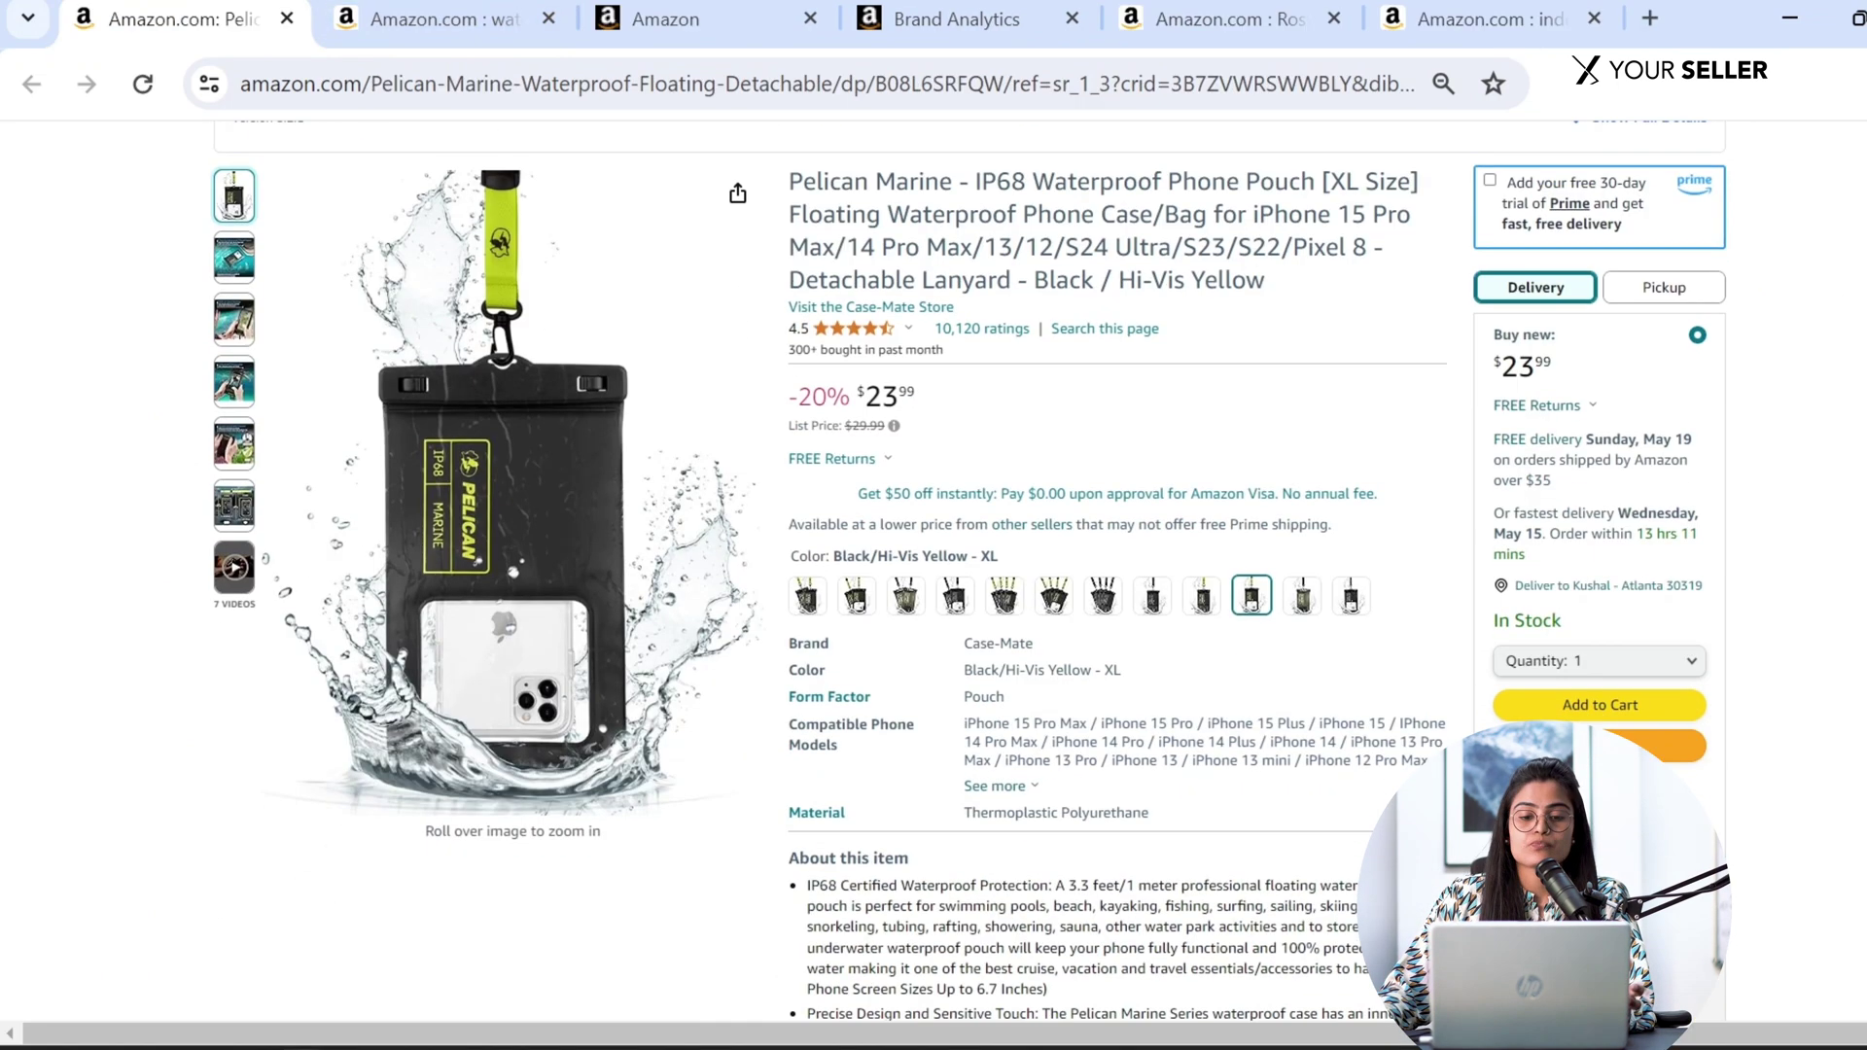
click(569, 33)
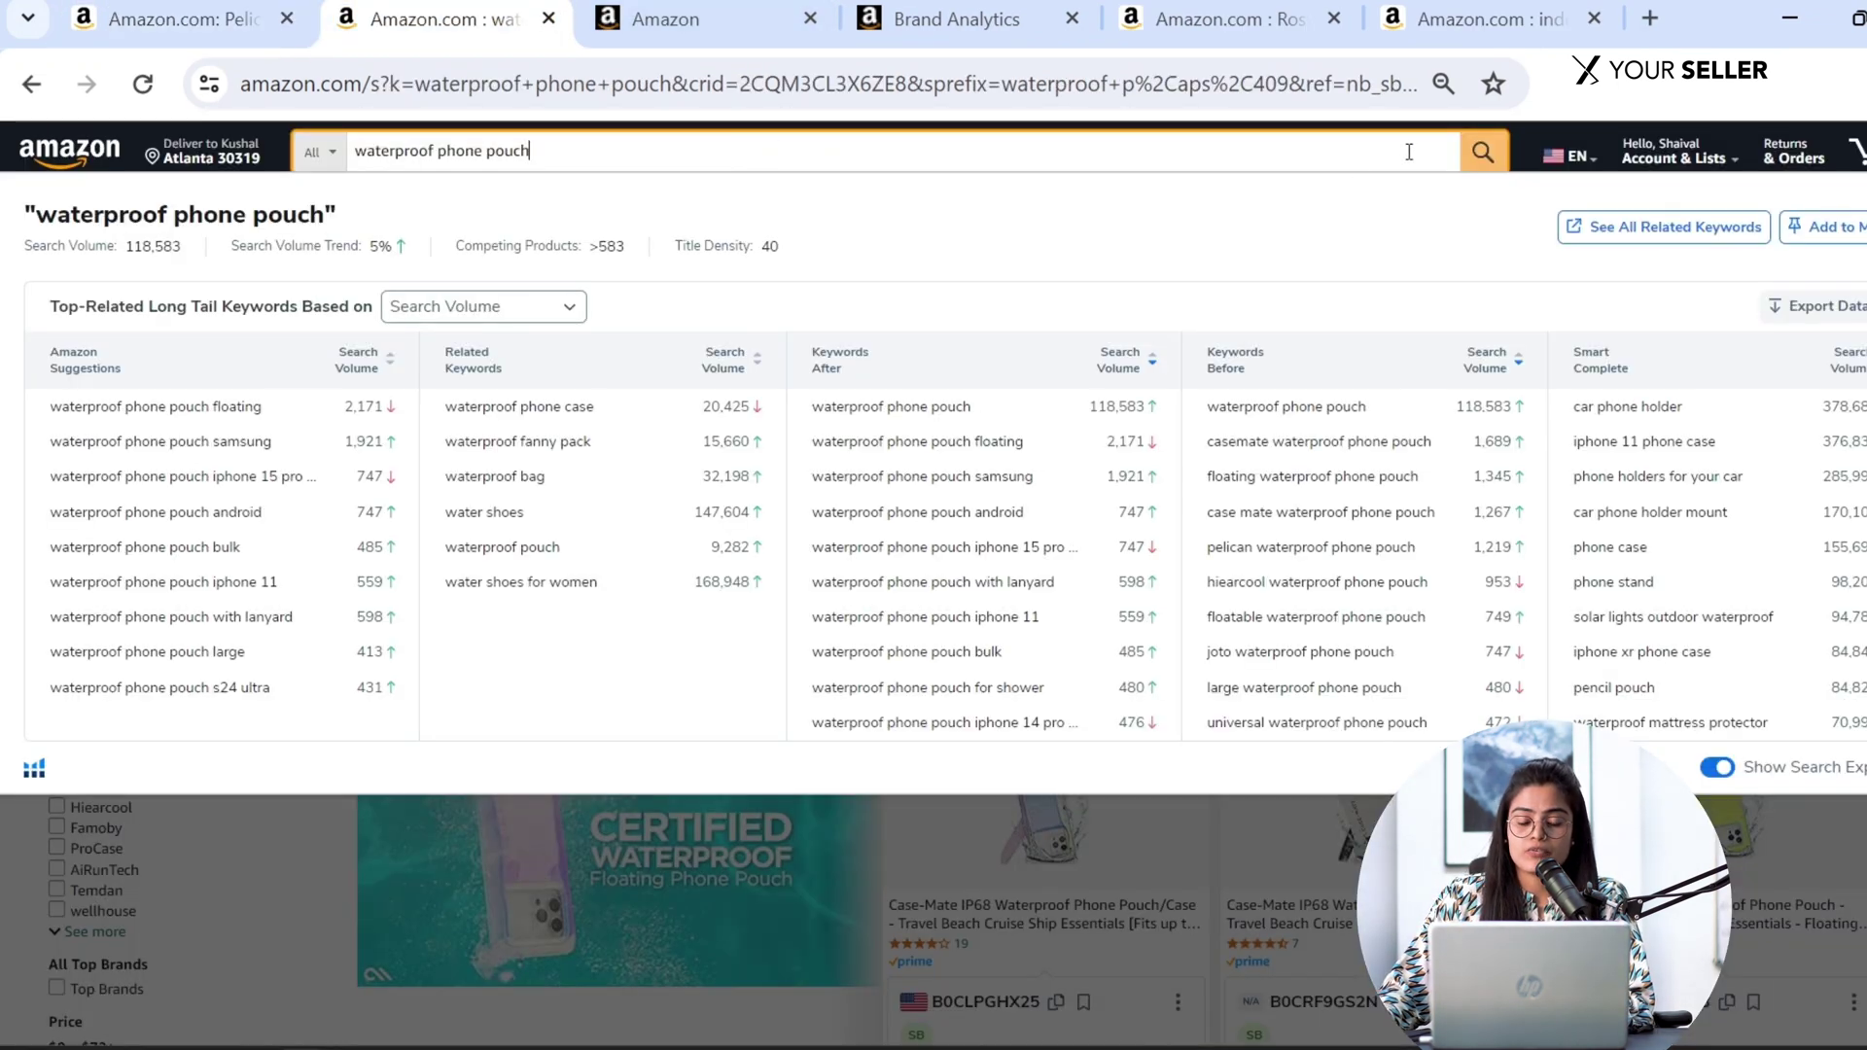
click(1478, 153)
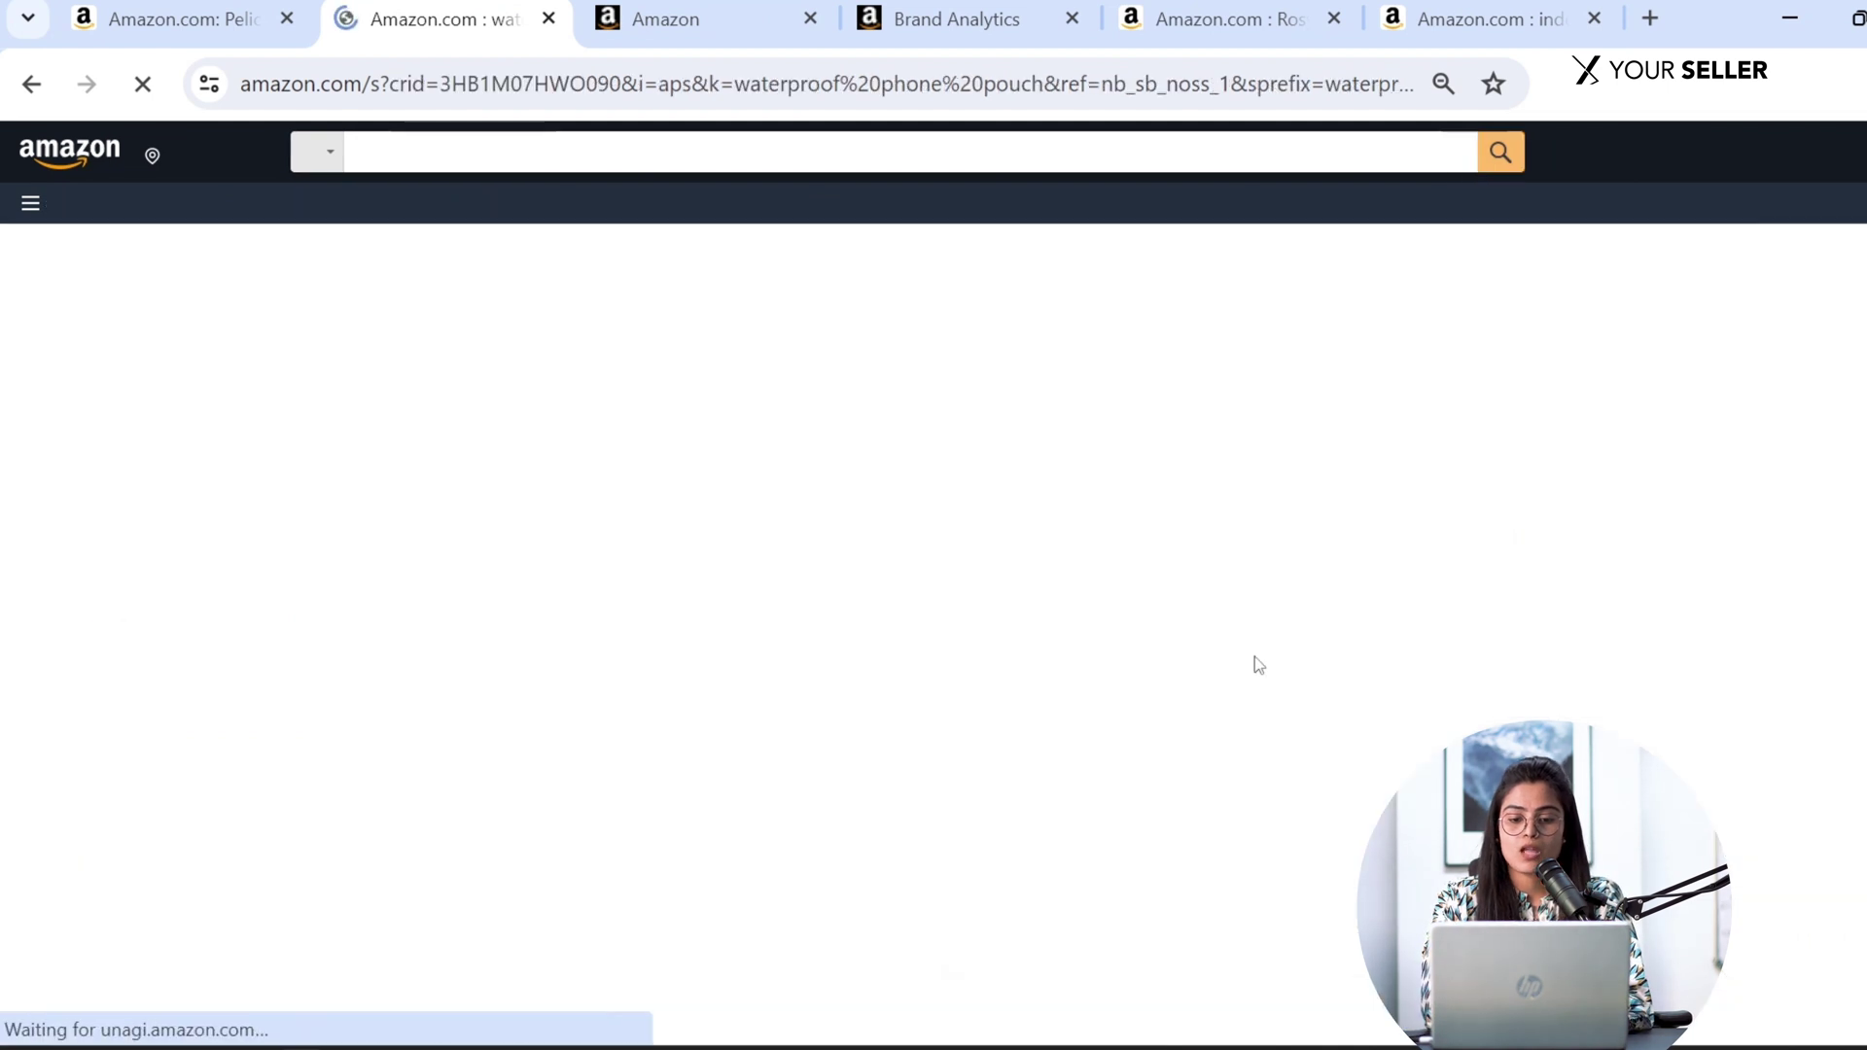
scroll(1264, 661, down, 5)
scroll(1274, 658, down, 8)
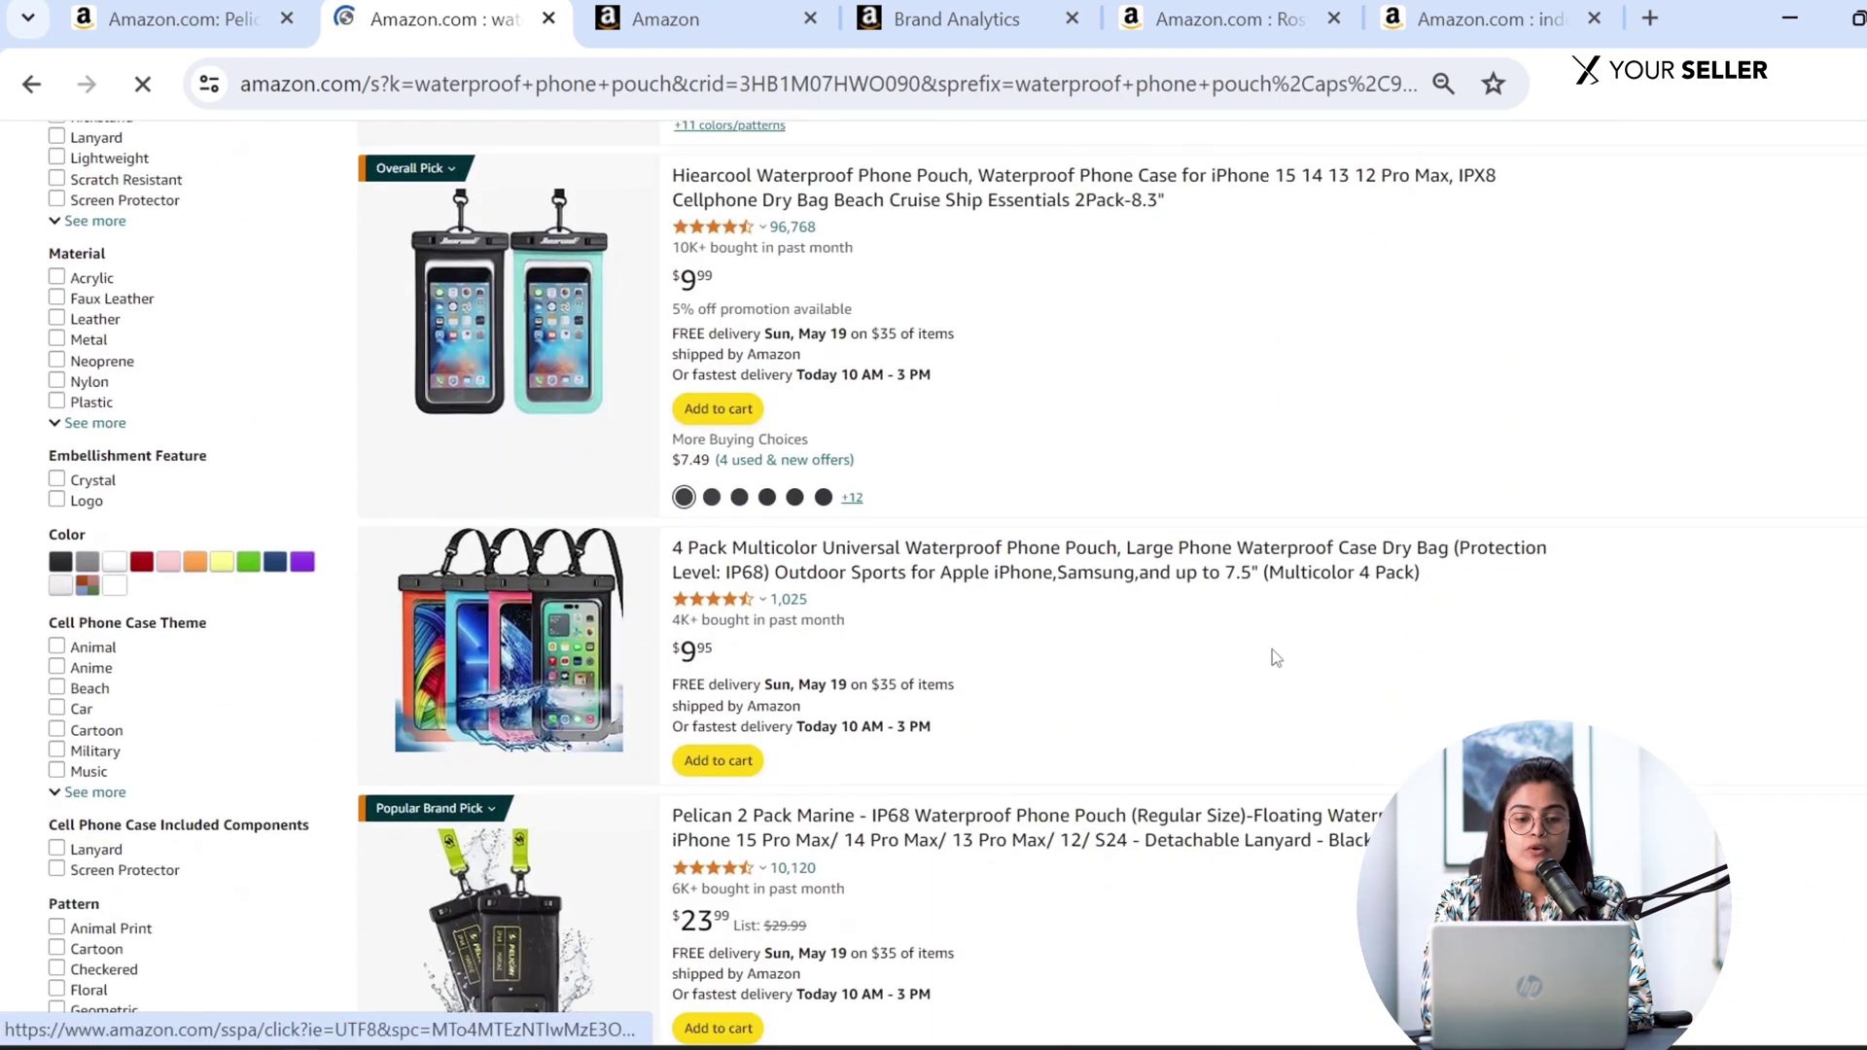
scroll(1276, 657, down, 2)
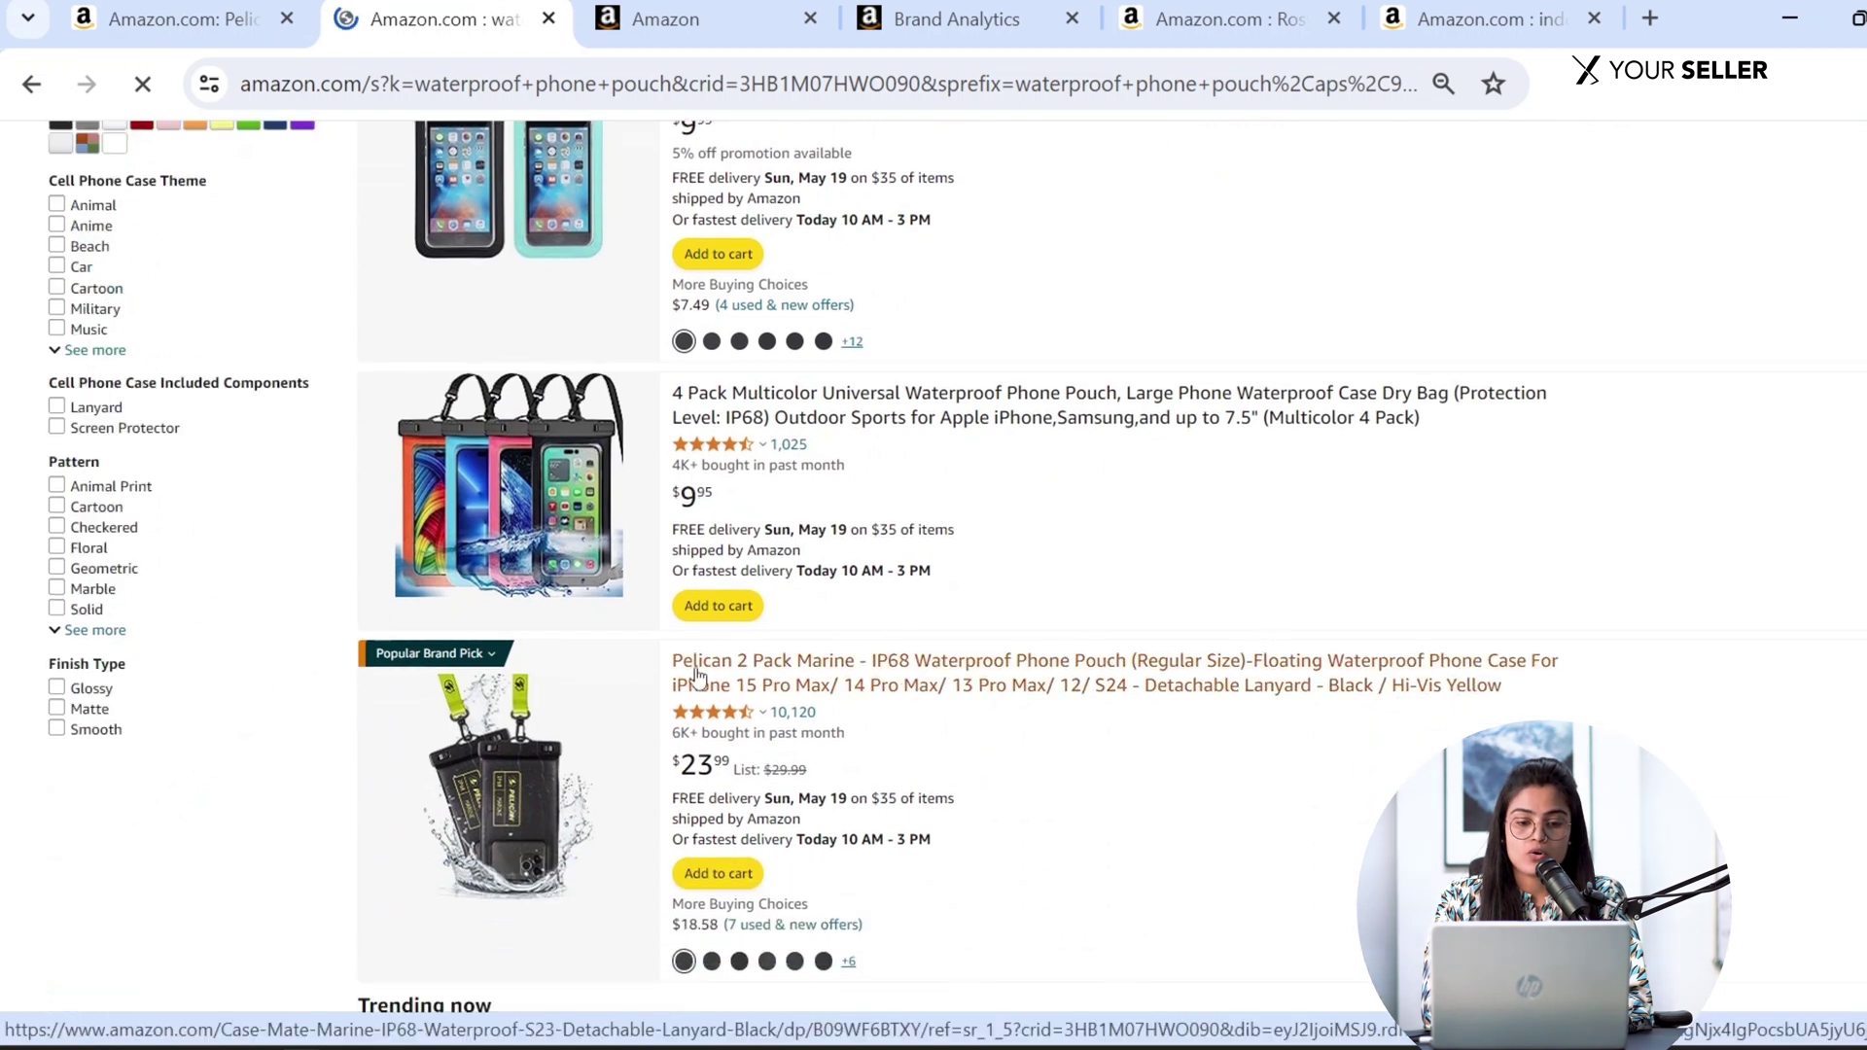
scroll(878, 666, down, 5)
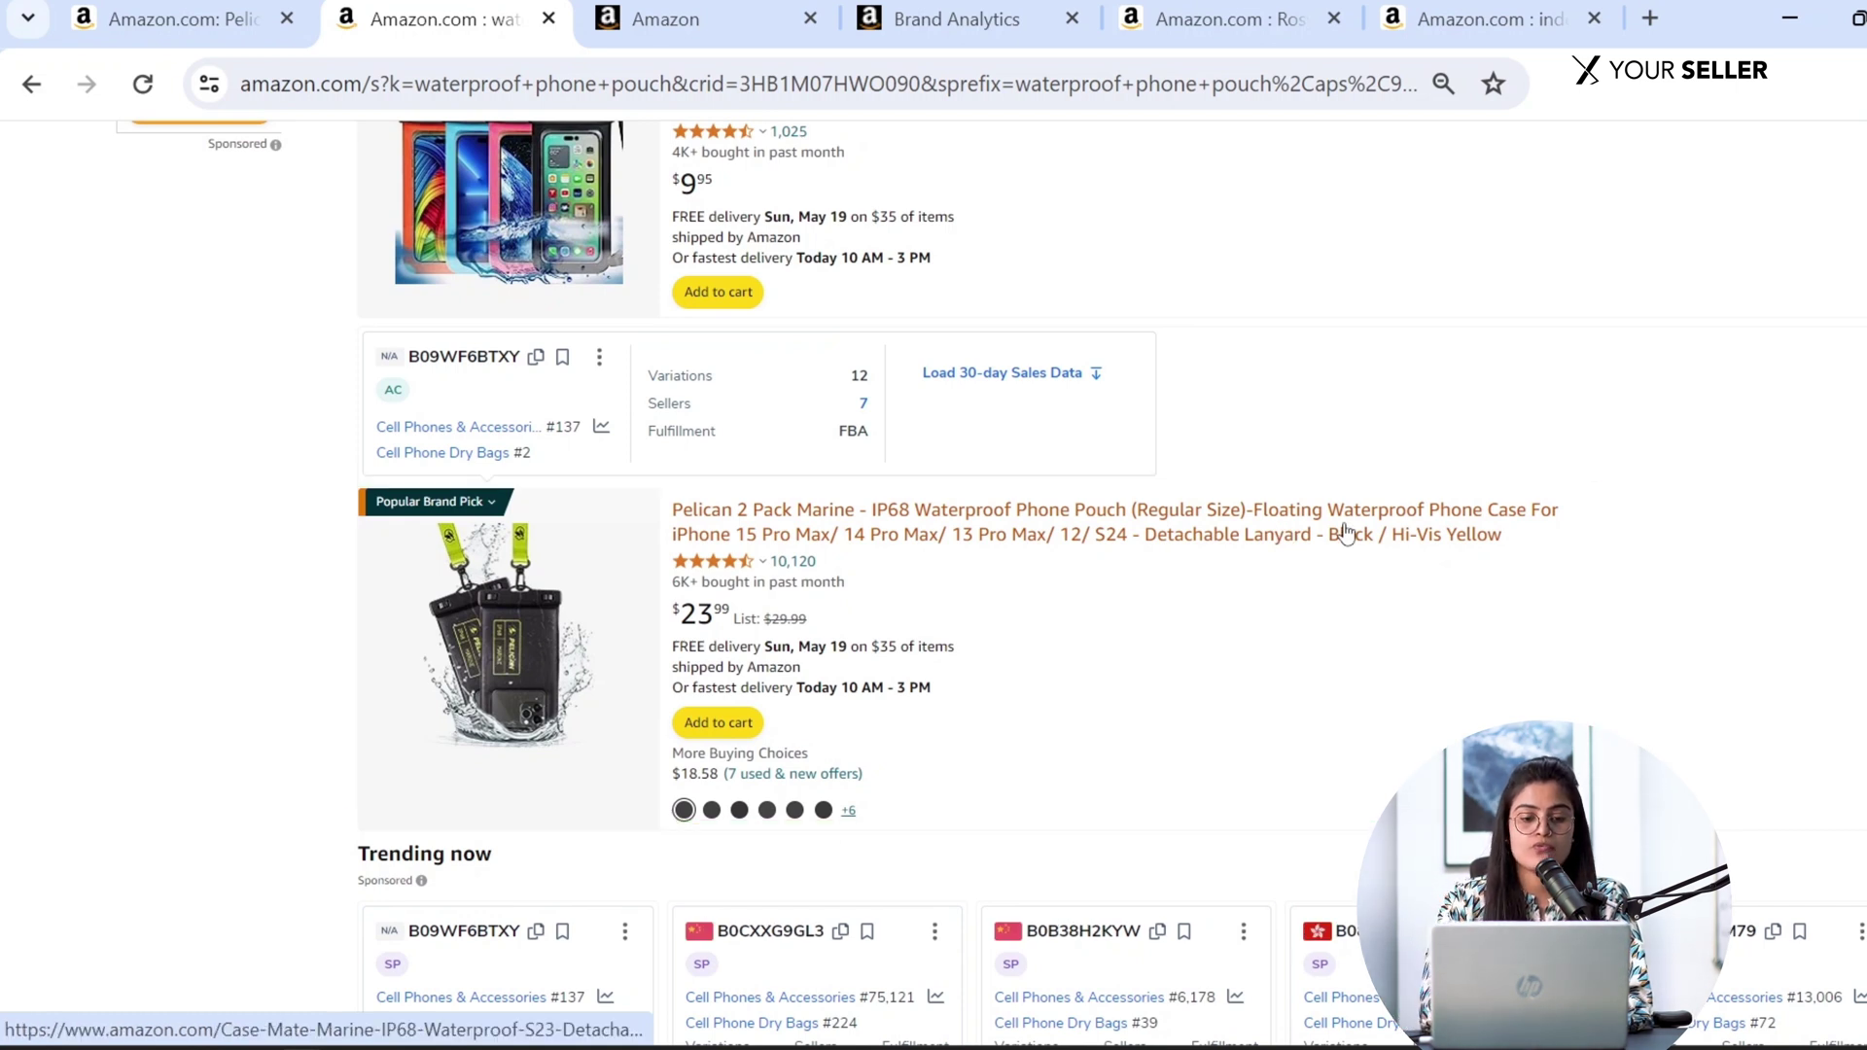
scroll(825, 382, up, 15)
double_click(573, 156)
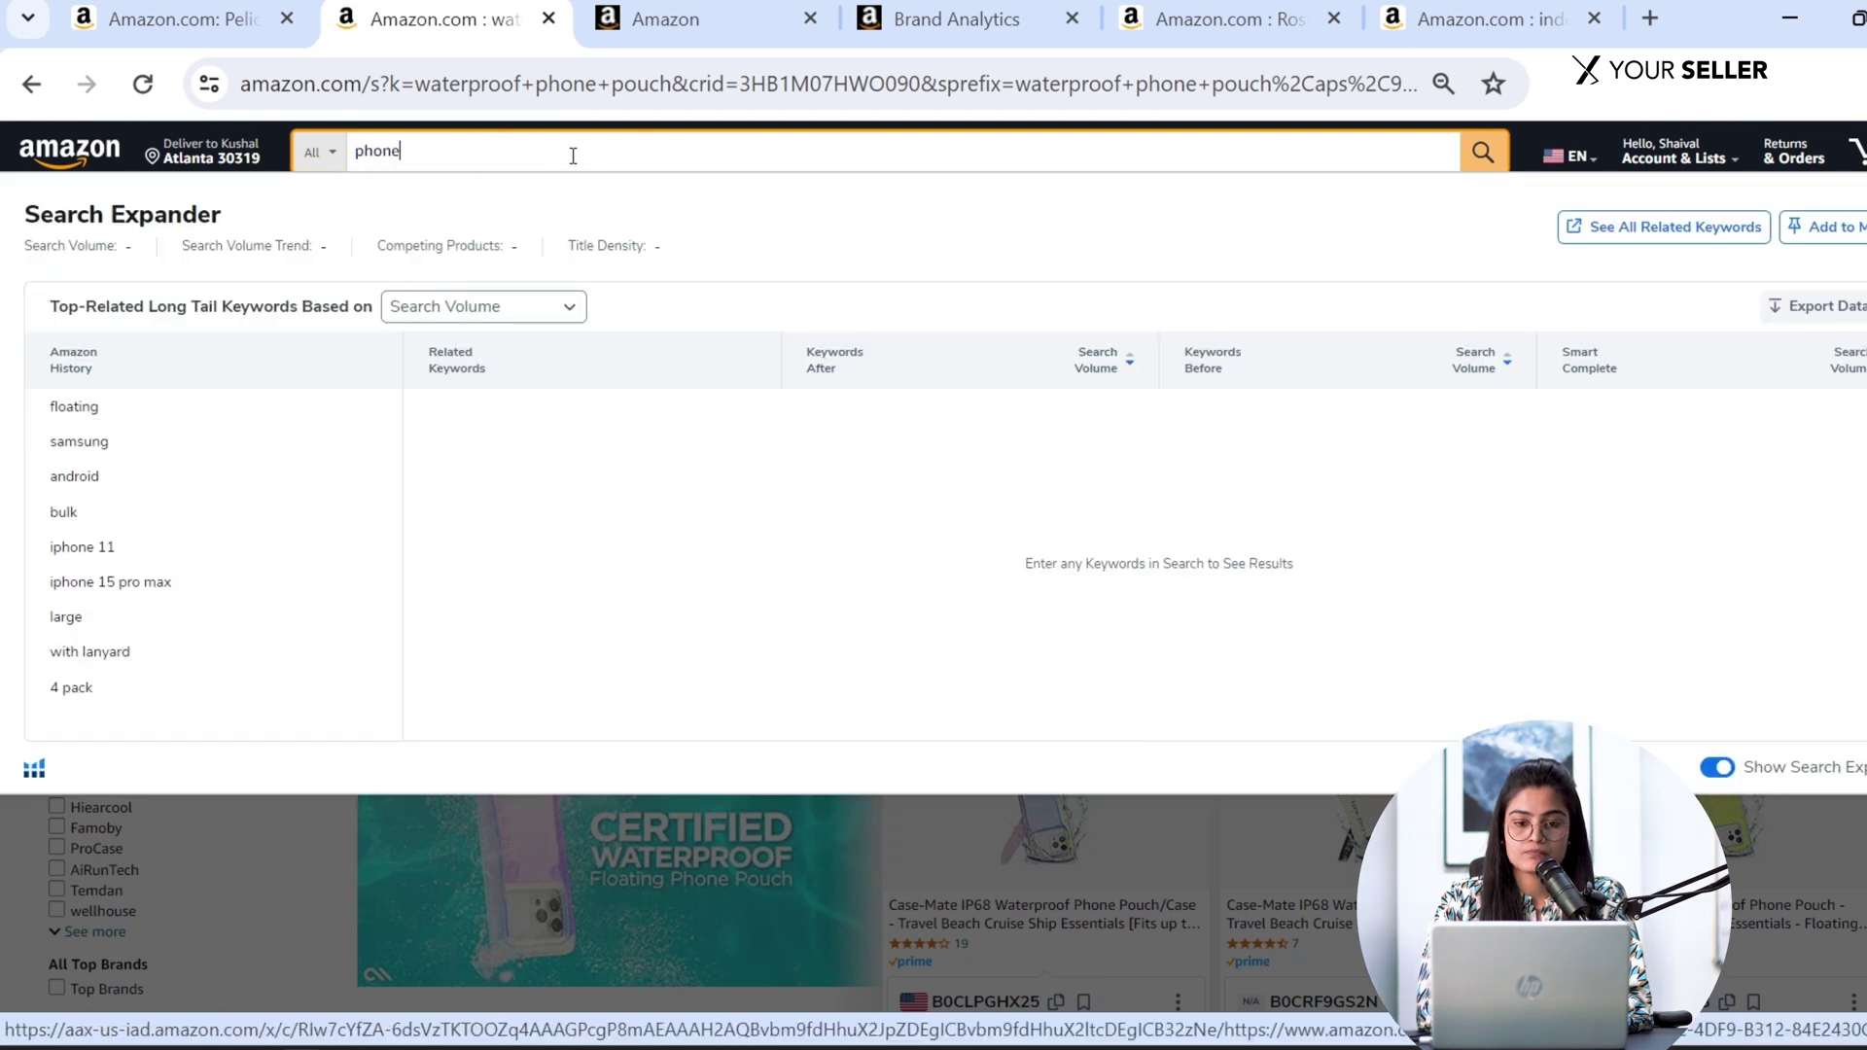
Search Amazon.com for 'phone charm' and scroll through the 2,000+ results.
text(phone charm)
key(Return)
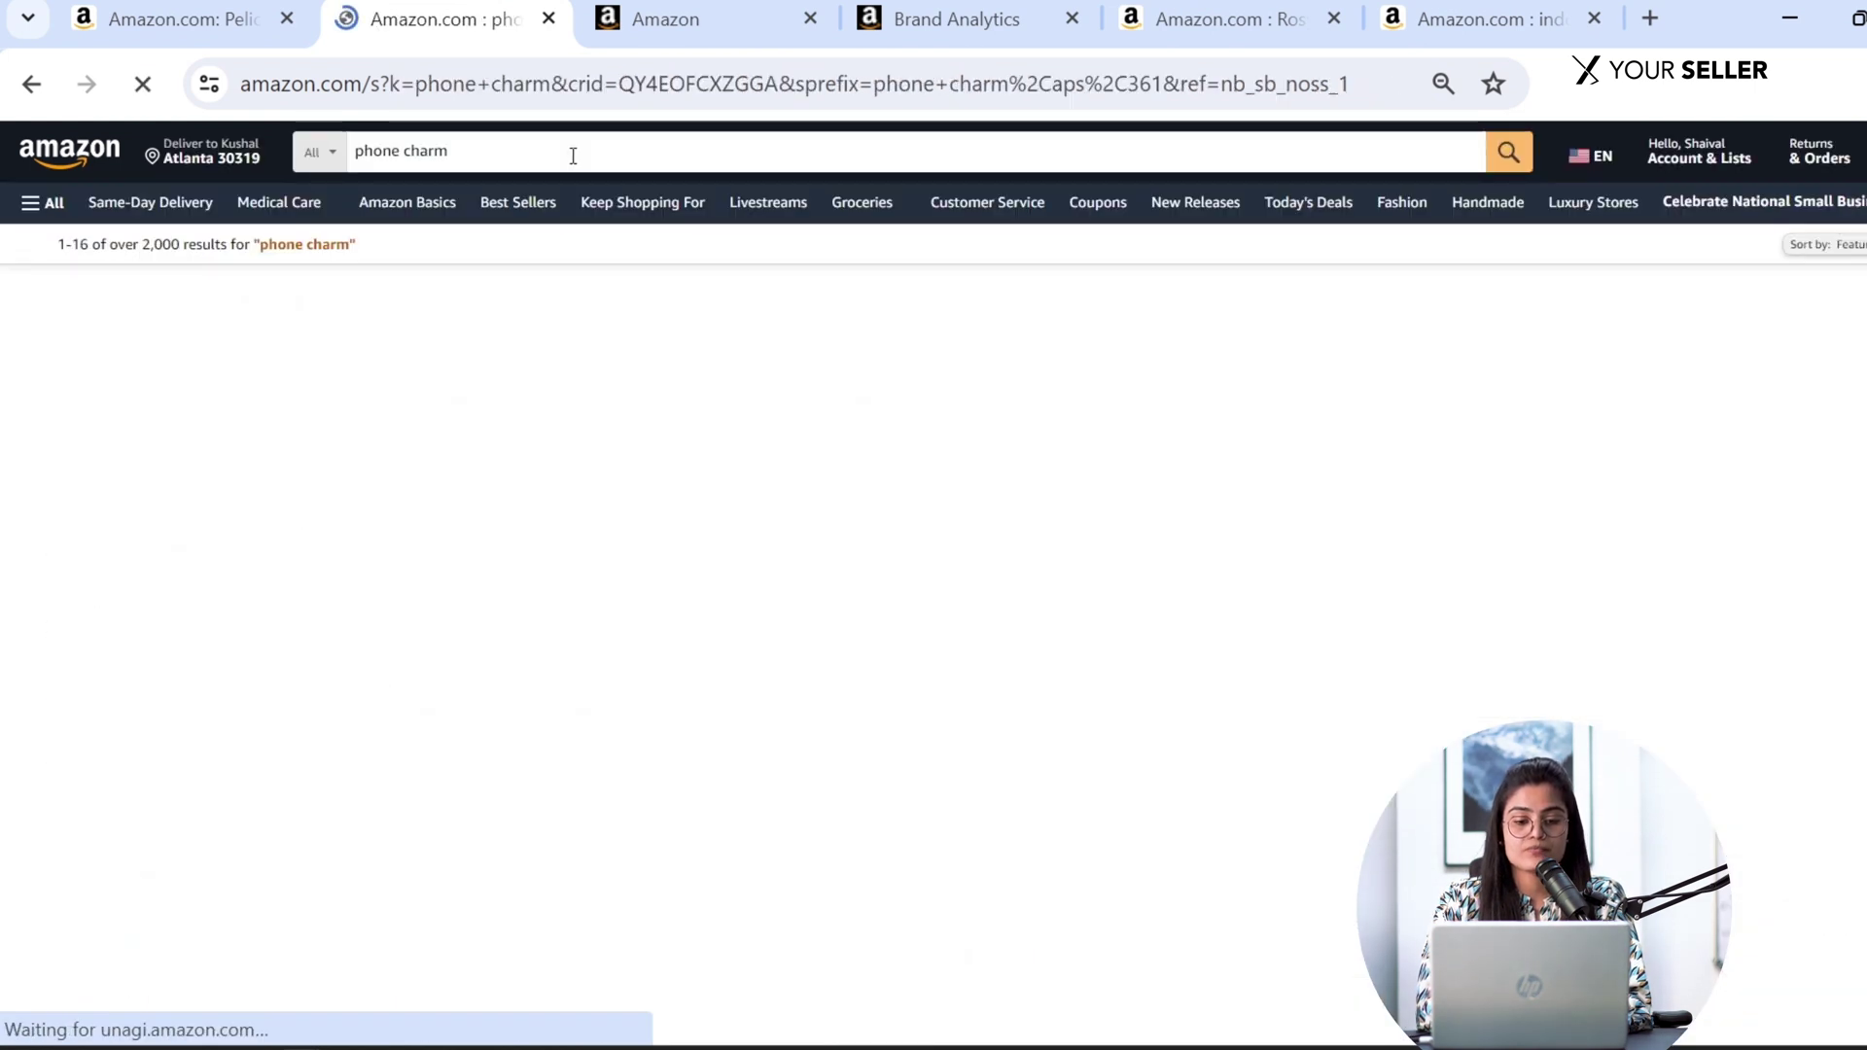
scroll(1087, 527, down, 3)
scroll(1087, 528, down, 8)
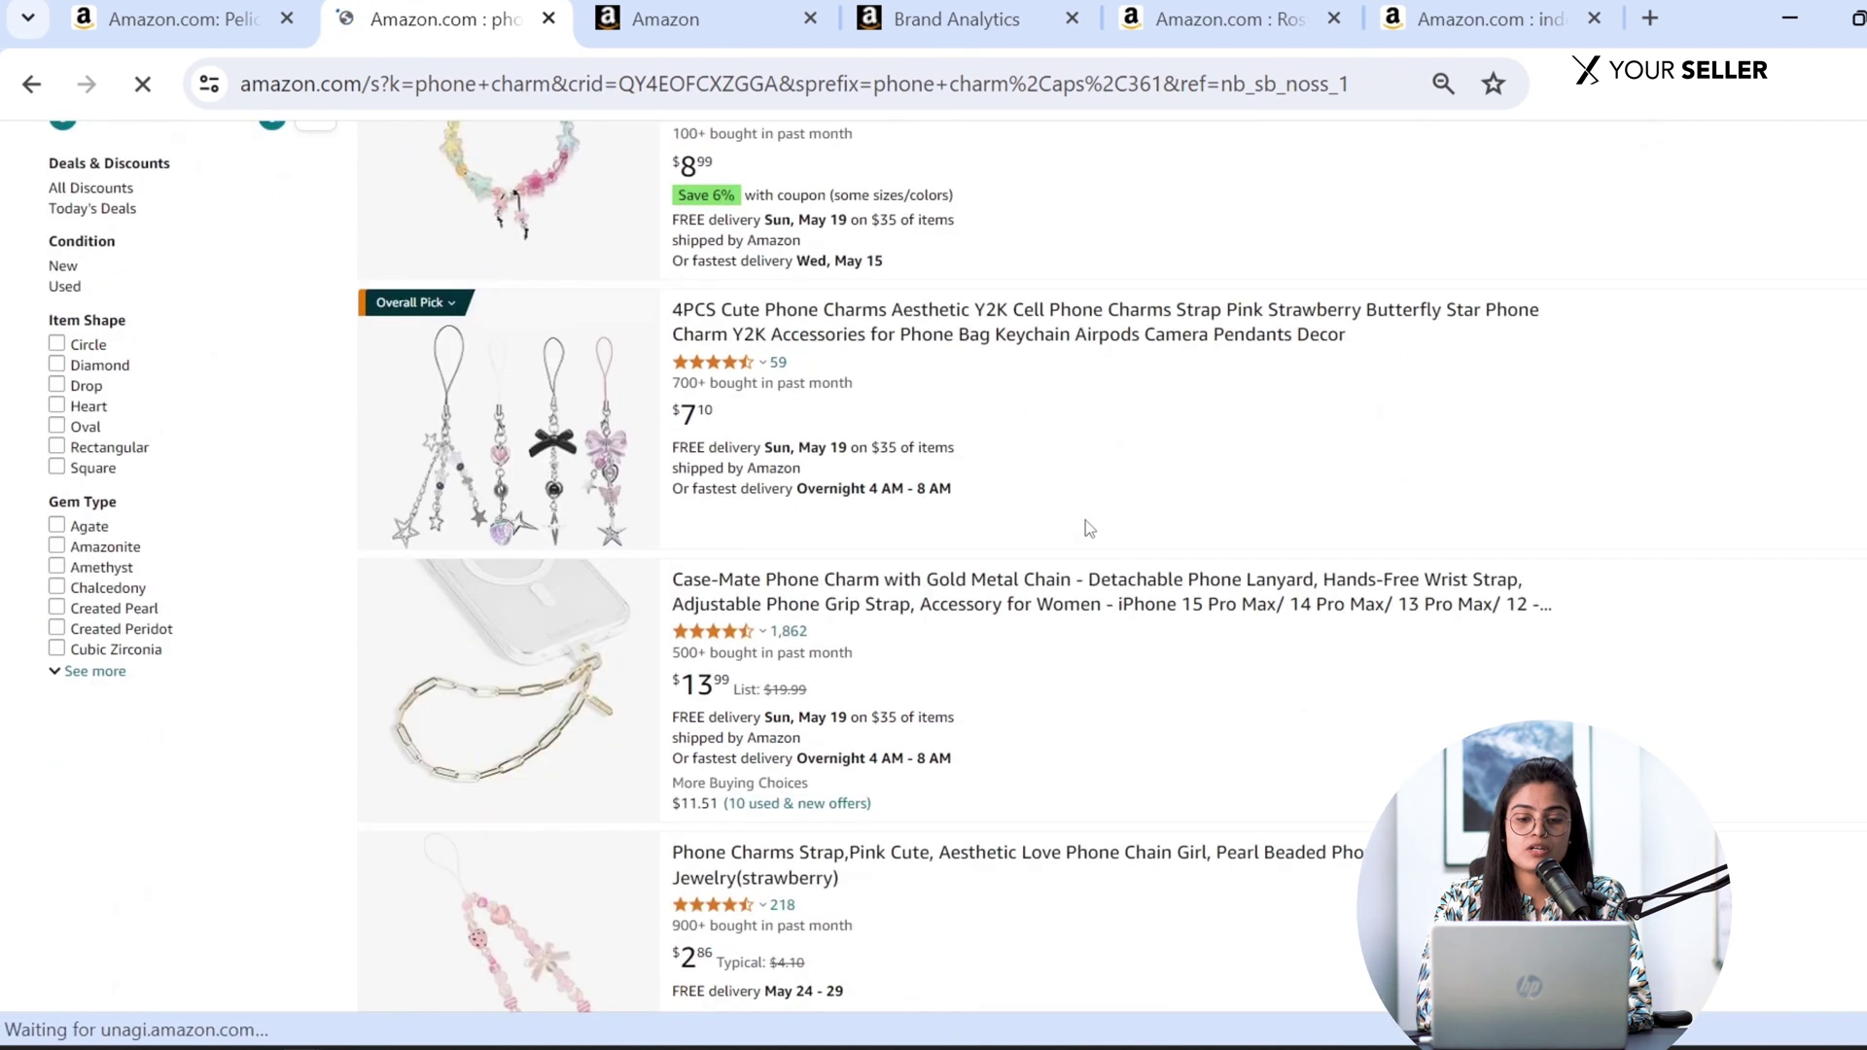